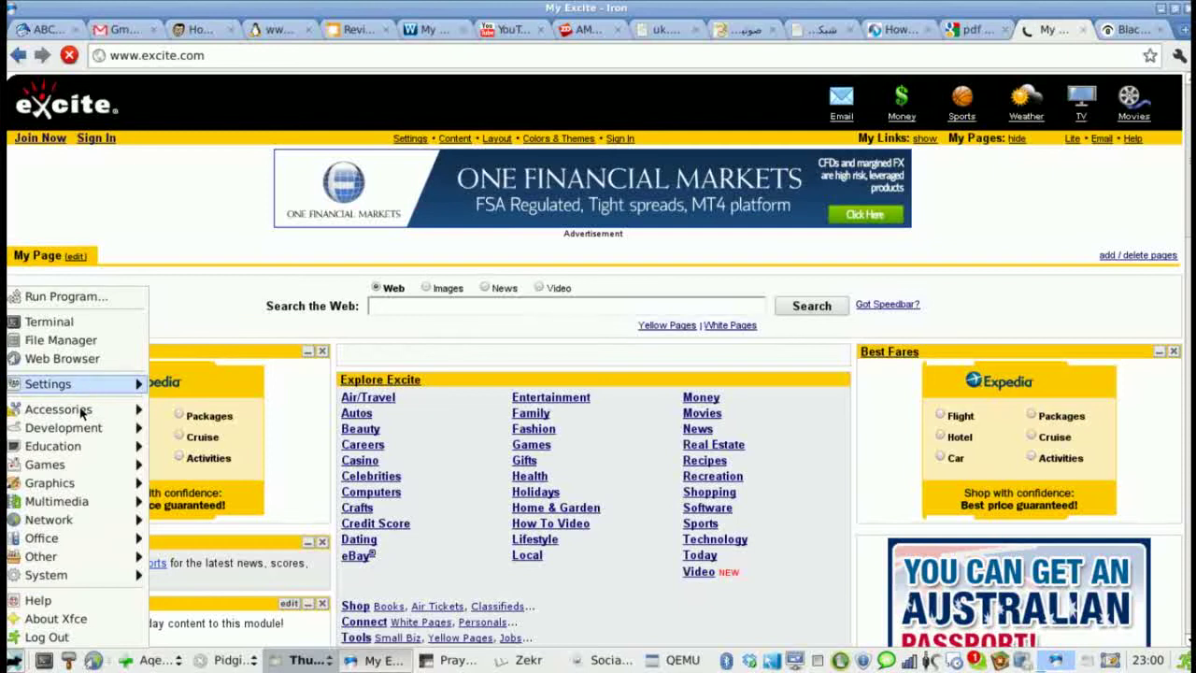
# - Launch KeePassX from the Accessories submenu of the Xfce Applications menu
pyautogui.moveTo(82, 411)
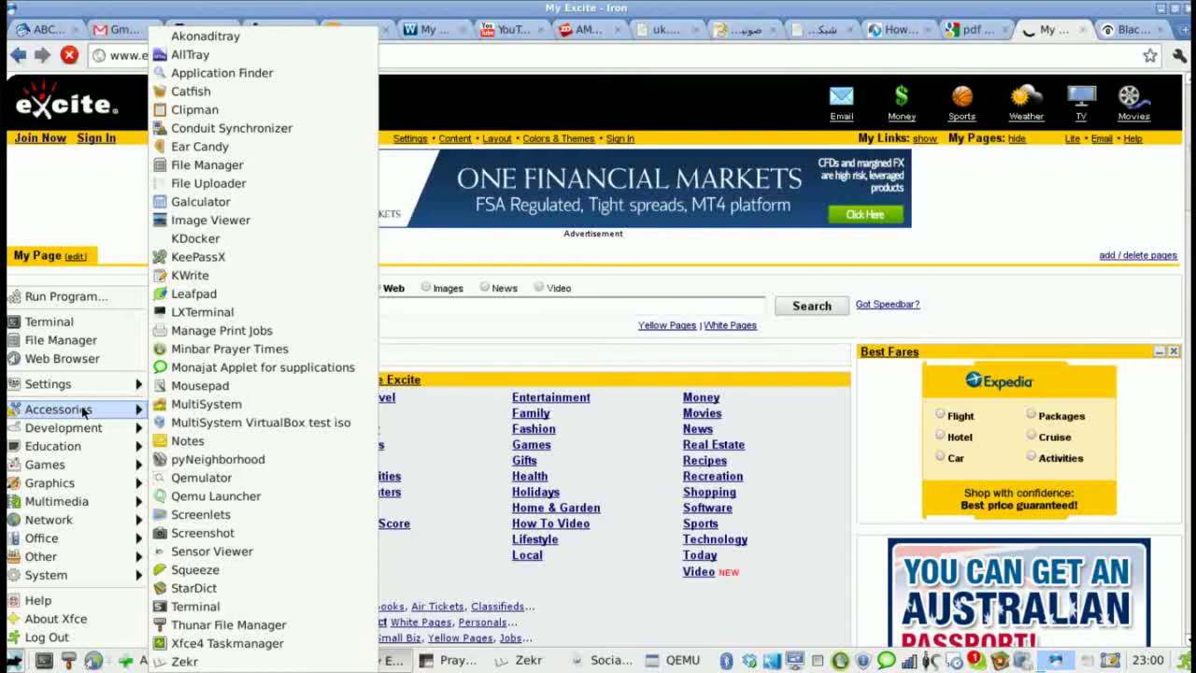
pyautogui.click(243, 263)
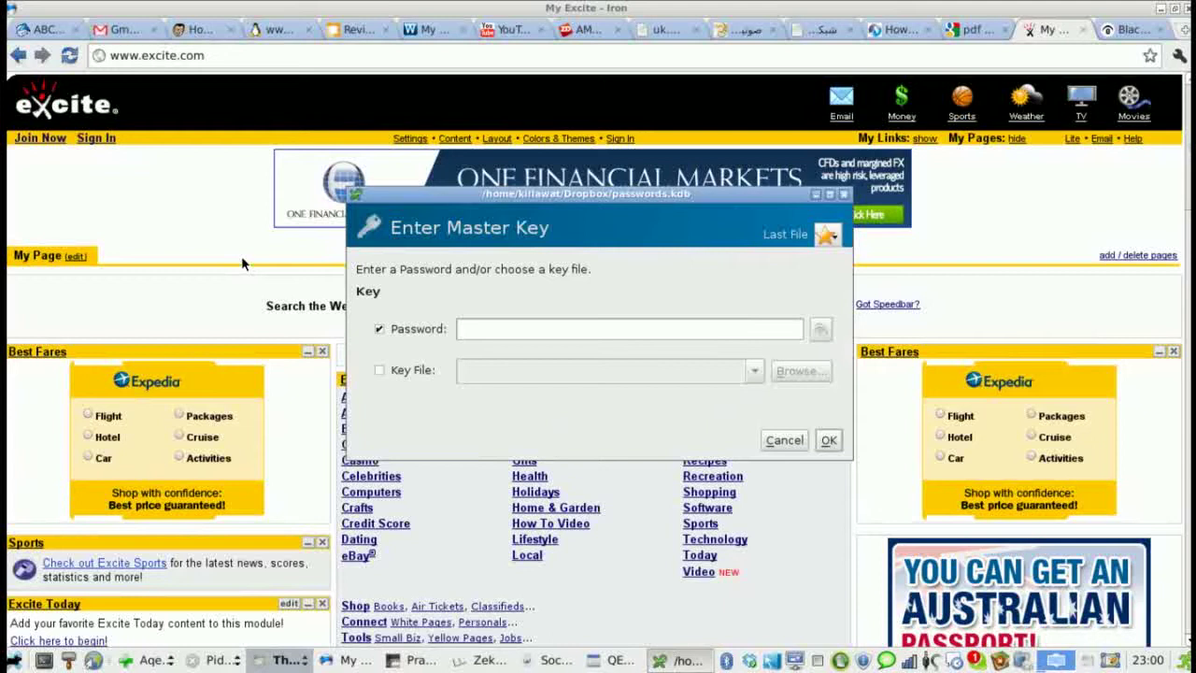
# - Unlock passwords.kdb with the master password and open the empty eMail group
pyautogui.write('*********')
pyautogui.click(831, 440)
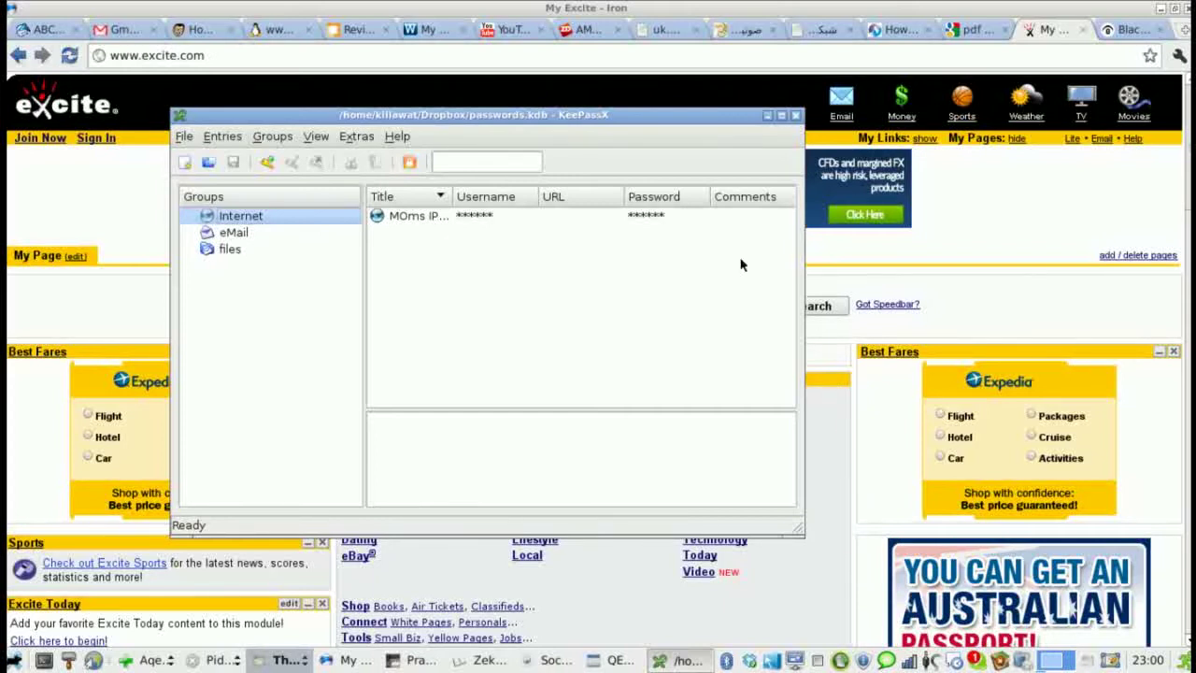
pyautogui.click(559, 93)
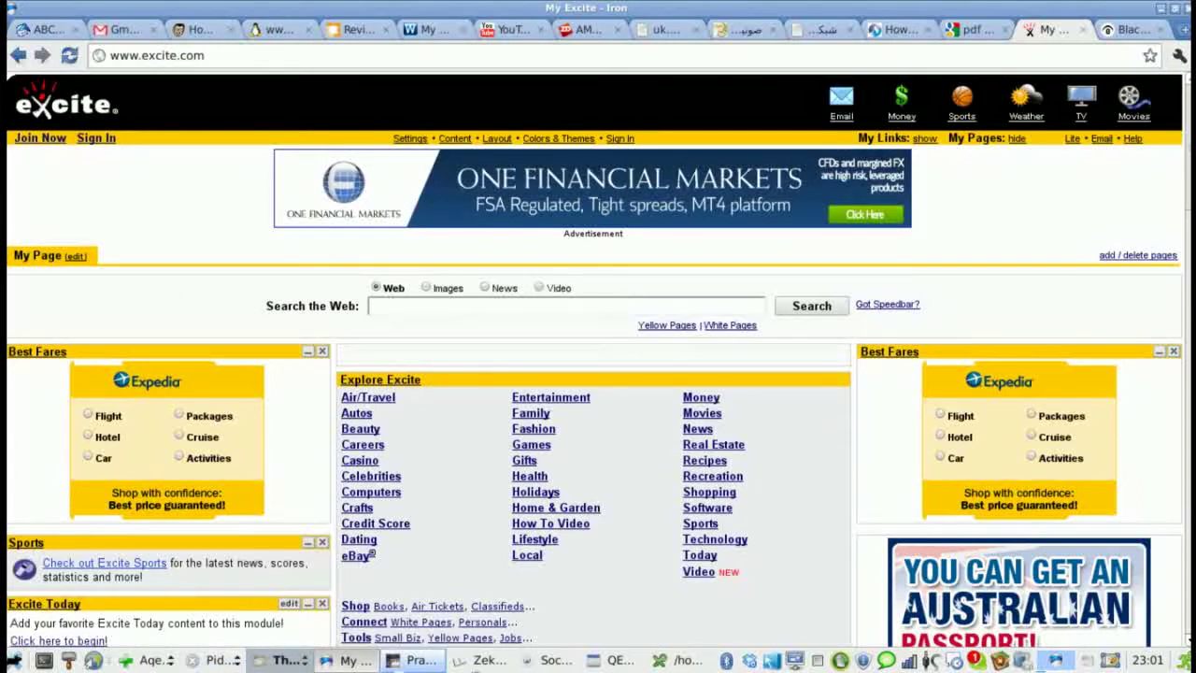
pyautogui.click(671, 661)
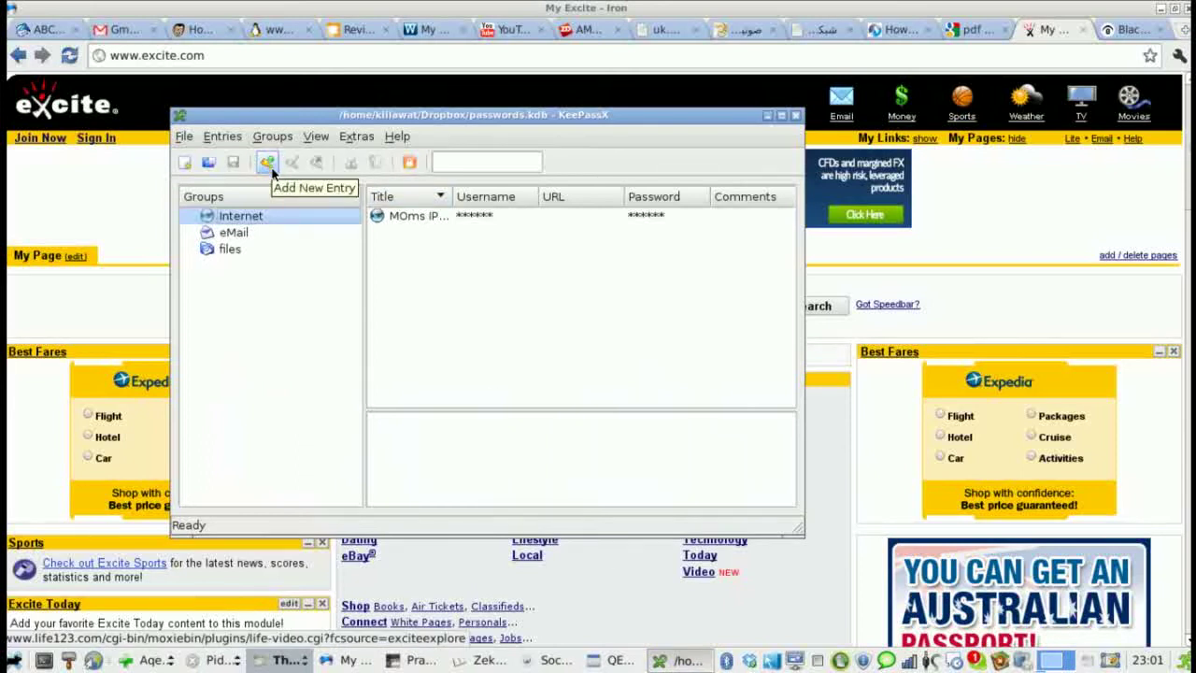
pyautogui.click(240, 233)
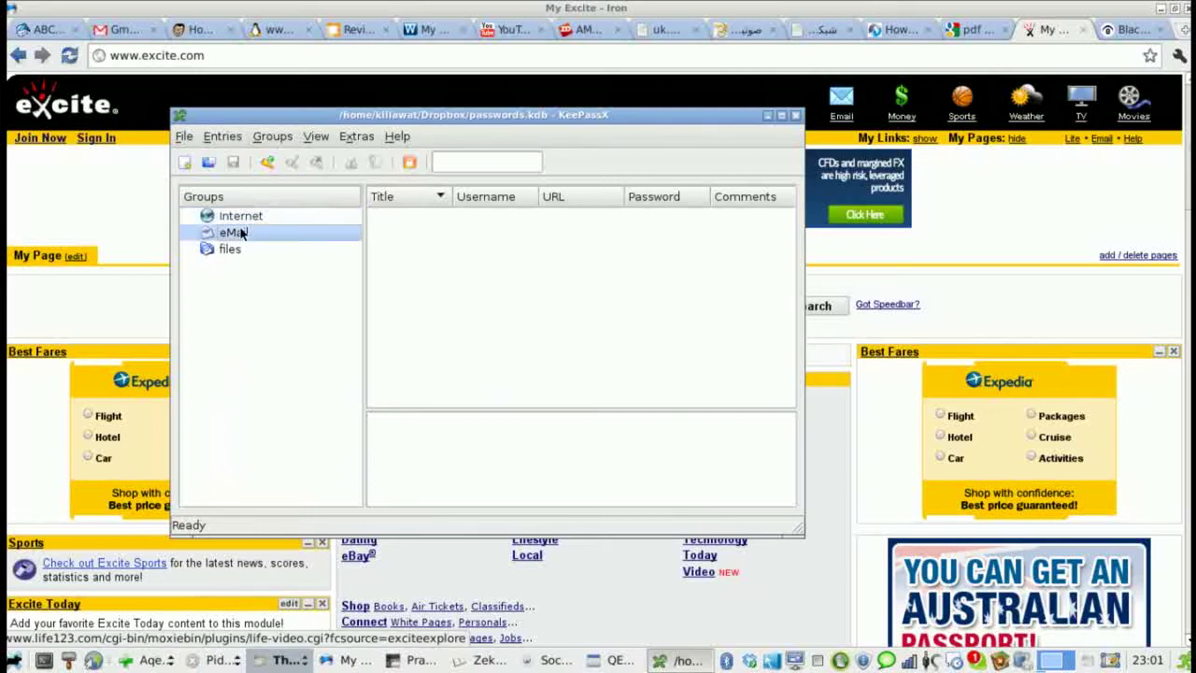
# - Add a new eMail entry titled 'excite account' and fill in the account username
pyautogui.click(268, 161)
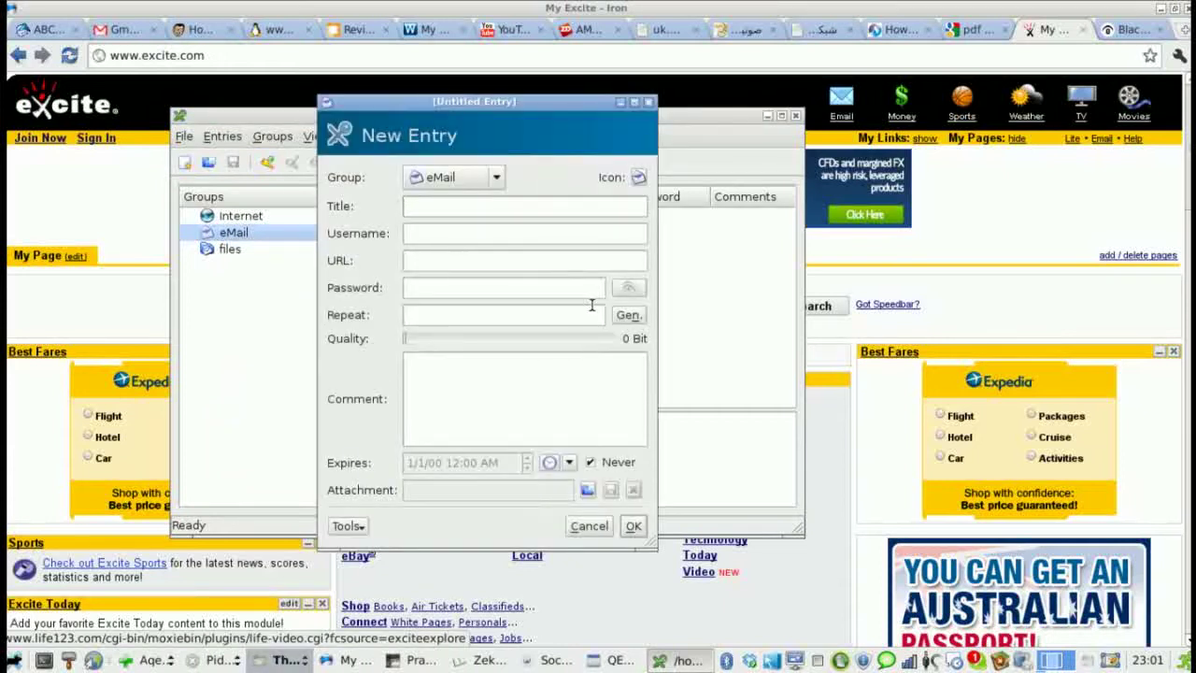
pyautogui.write('excite account')
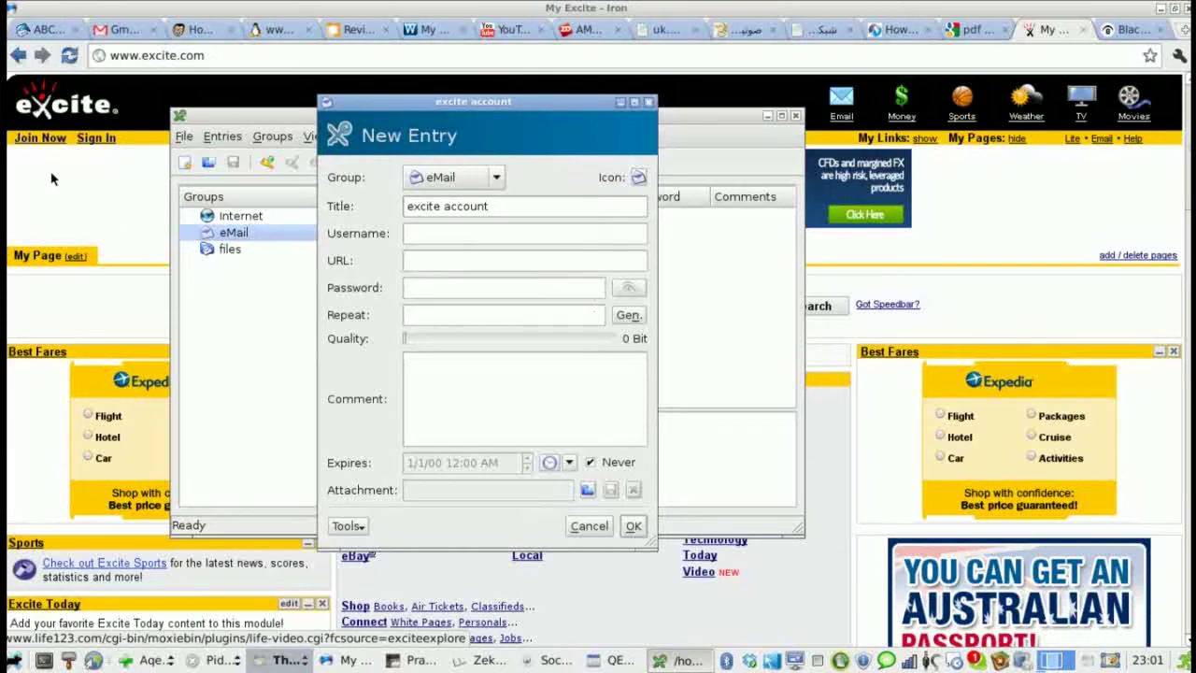
pyautogui.click(417, 233)
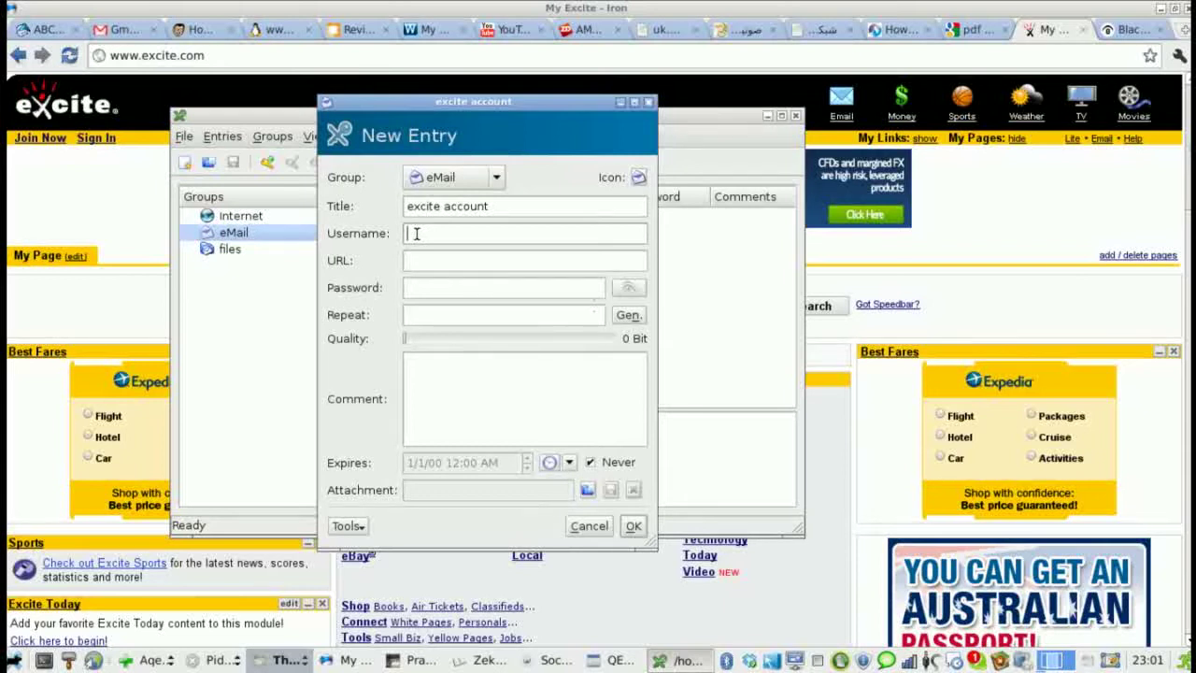
pyautogui.write('sam i')
pyautogui.press('BackSpace')
pyautogui.press('BackSpace')
pyautogui.write('_i_am')
# - Generate a random 25-character password for the excite account entry and select it
pyautogui.click(626, 318)
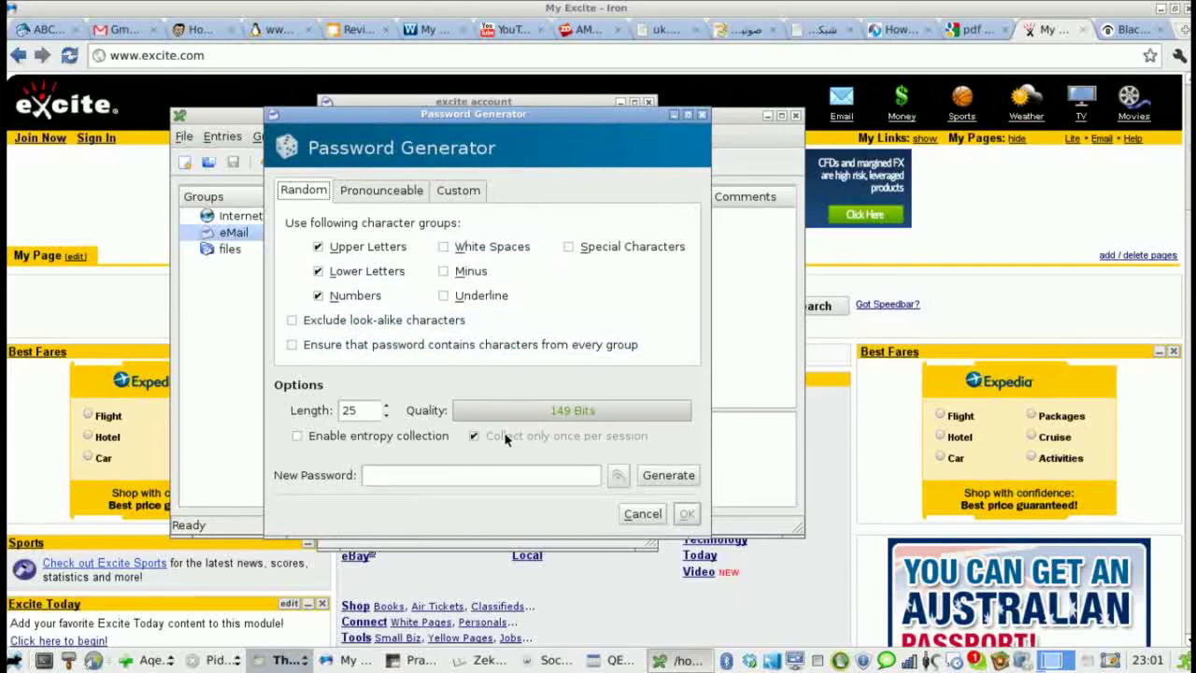
pyautogui.click(667, 478)
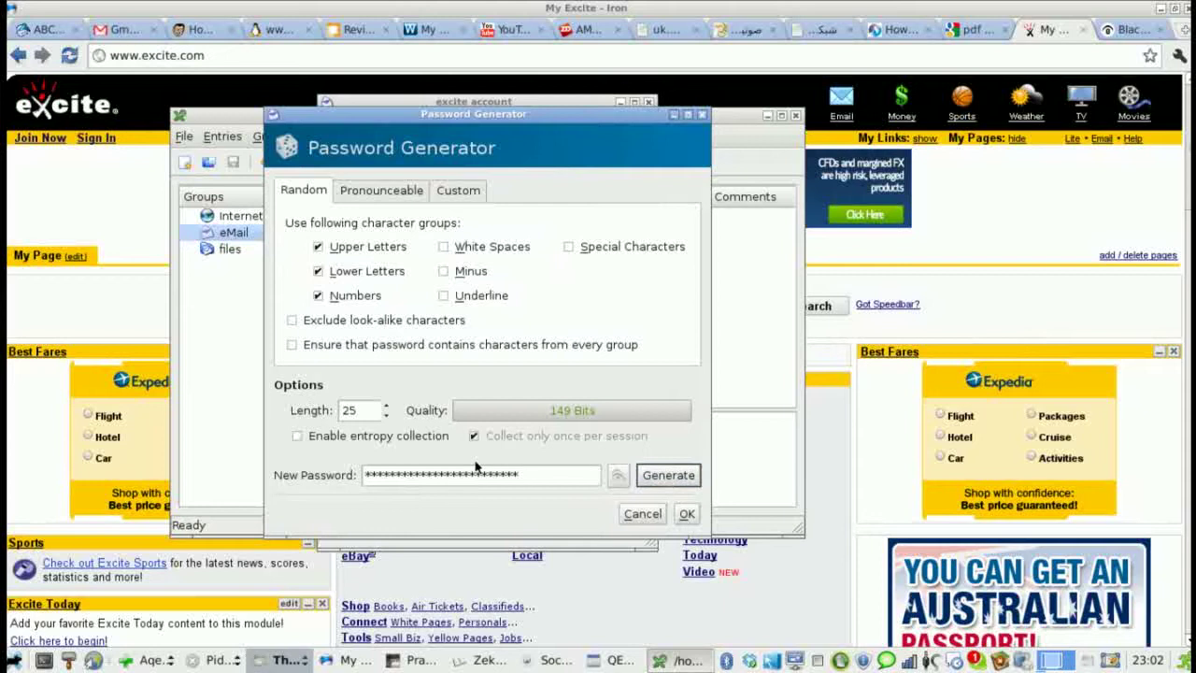
pyautogui.click(686, 514)
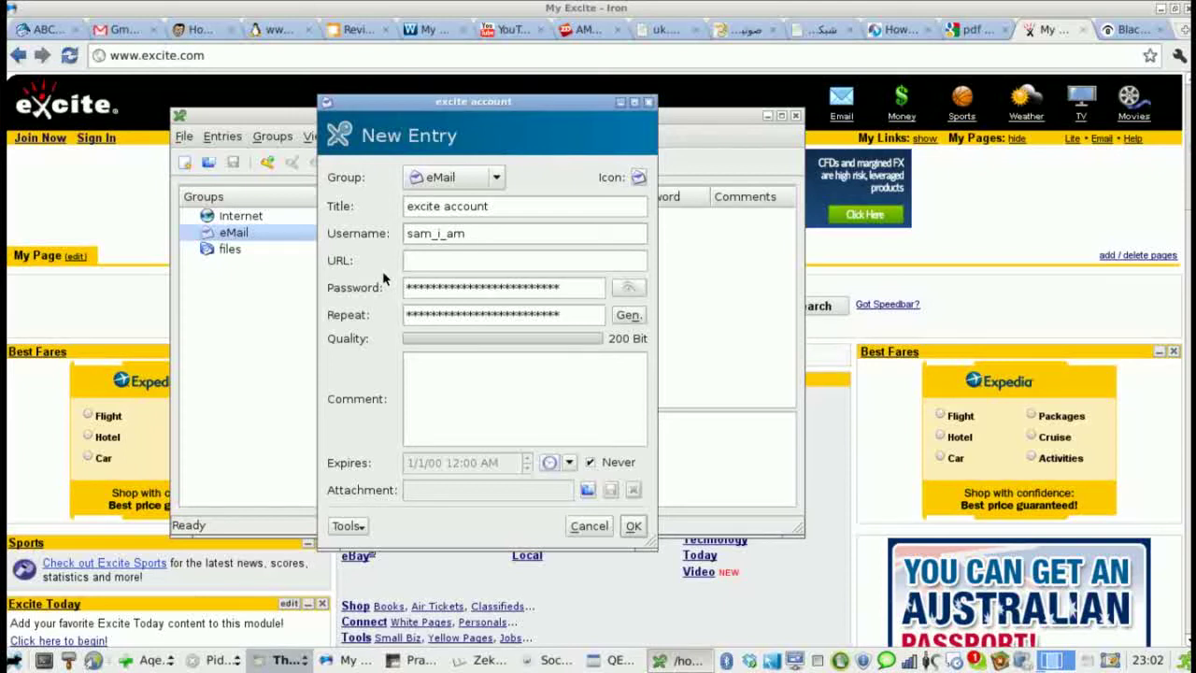
pyautogui.doubleClick(445, 286)
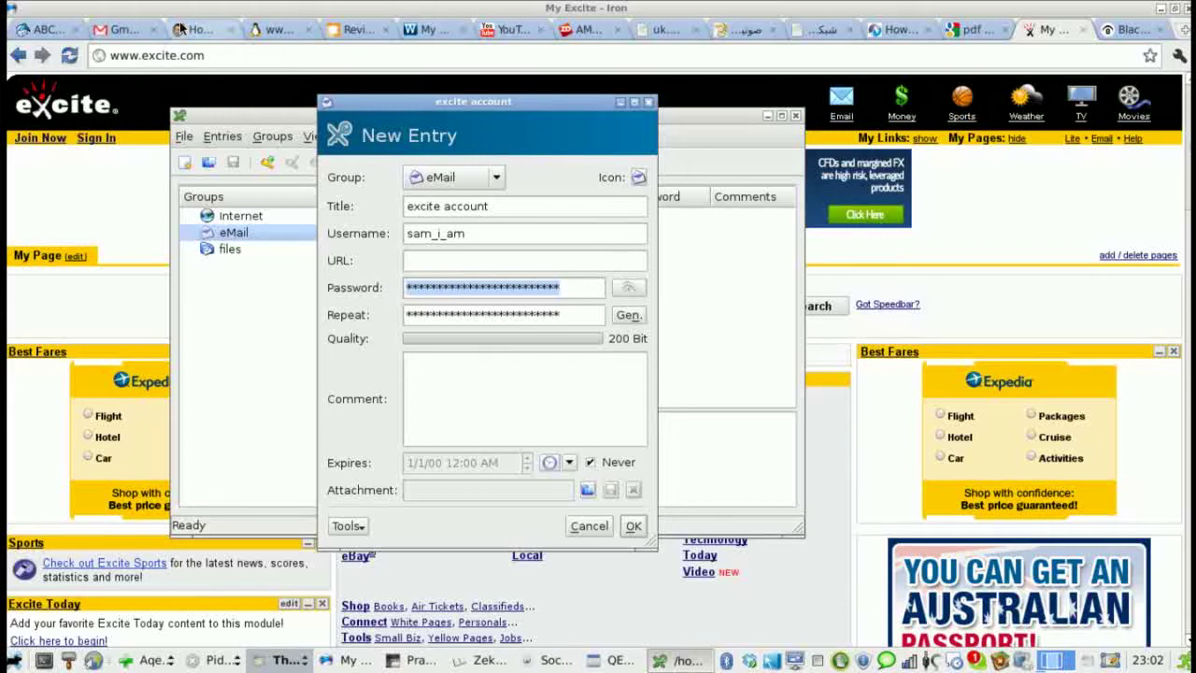
pyautogui.click(208, 8)
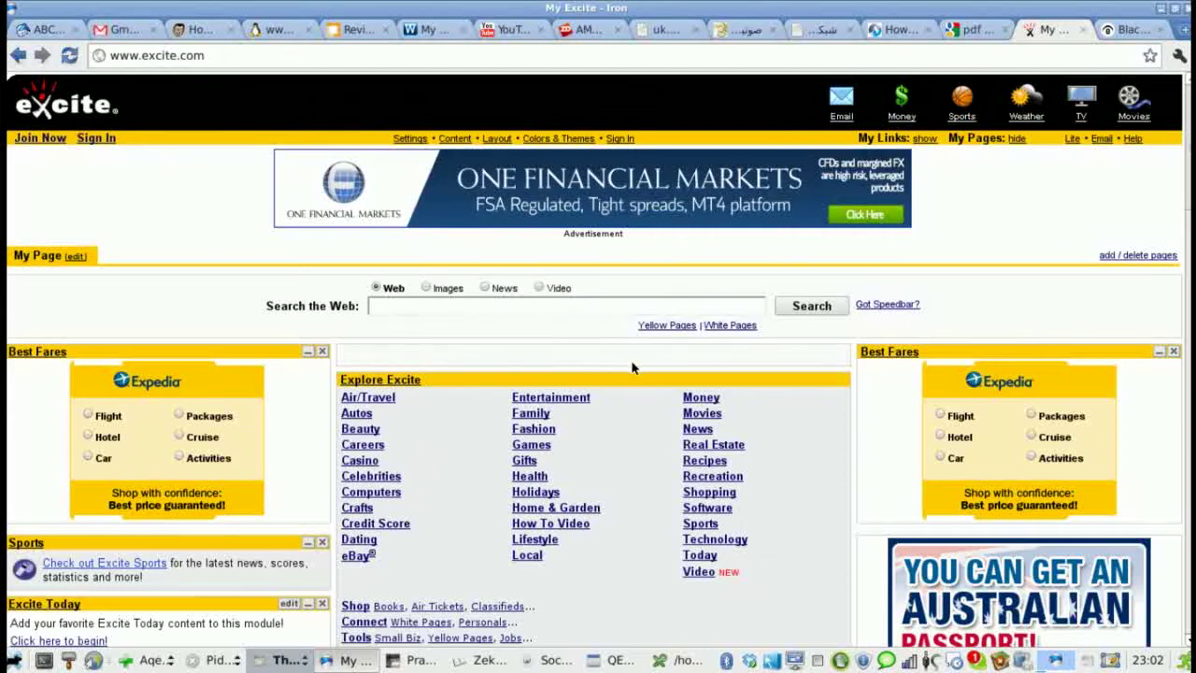
# - Go to the Excite Join Now registration page from the top of the home page
pyautogui.scroll(-10, 871, 425)
pyautogui.scroll(-6, 873, 431)
pyautogui.scroll(13, 832, 280)
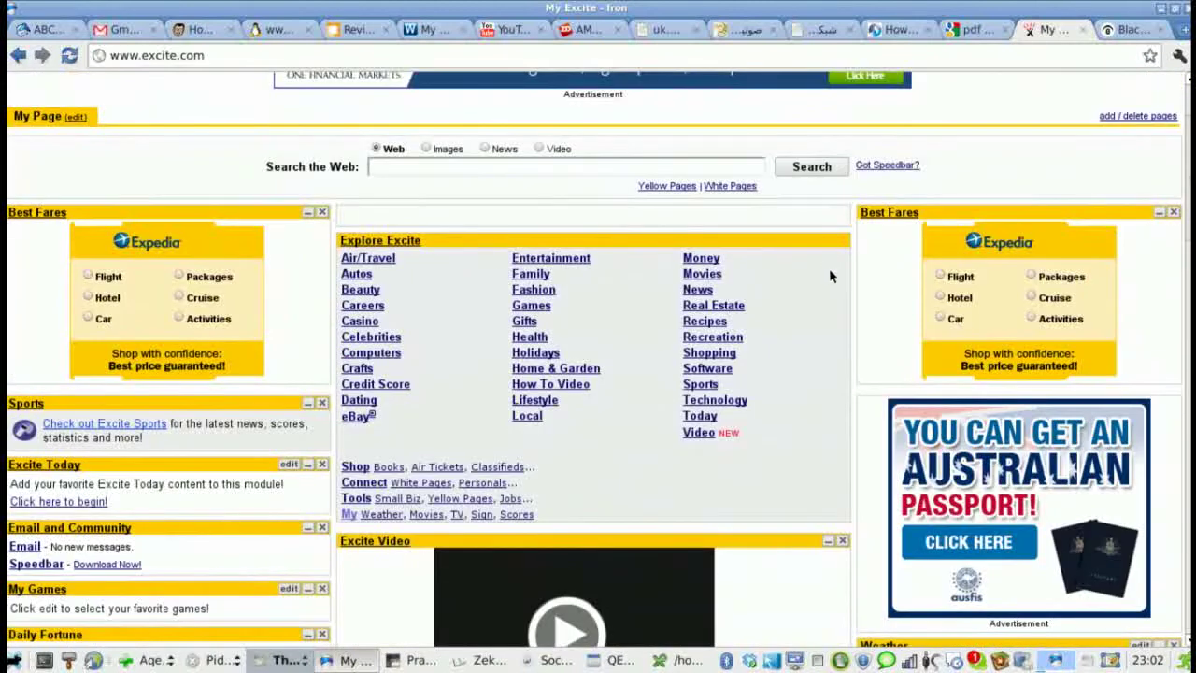
pyautogui.scroll(3, 859, 247)
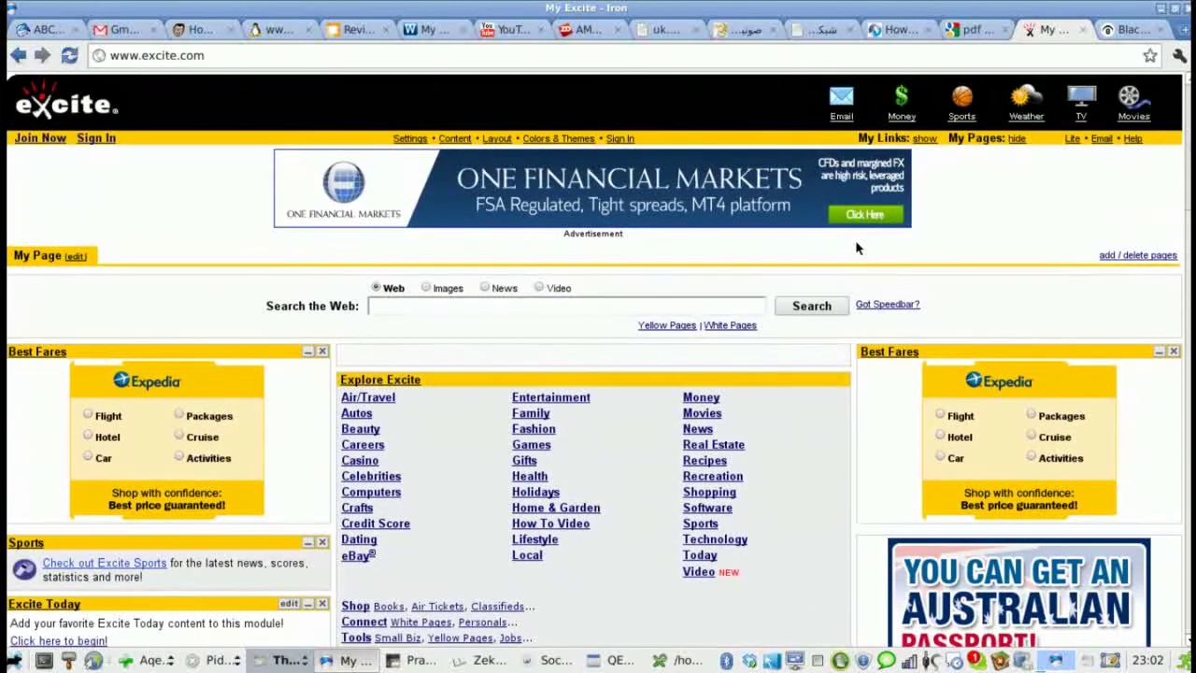
pyautogui.click(35, 138)
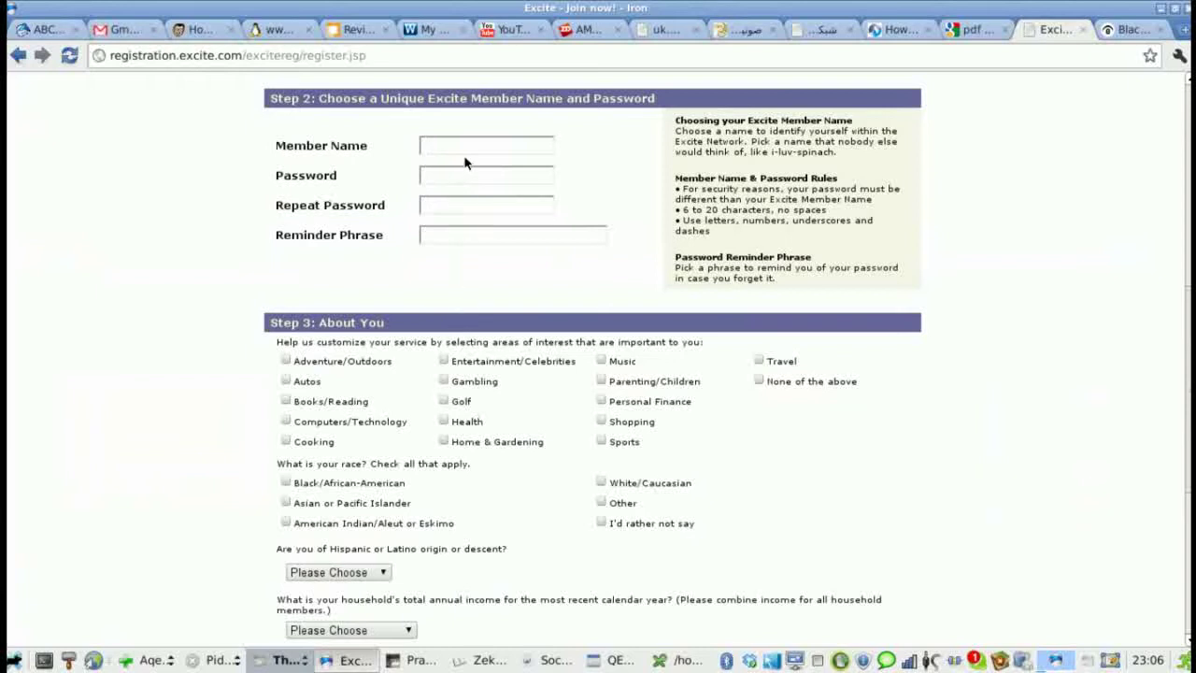
# - Enter the member name and paste the generated password into Password and Repeat Password
pyautogui.click(470, 143)
pyautogui.write('Sam')
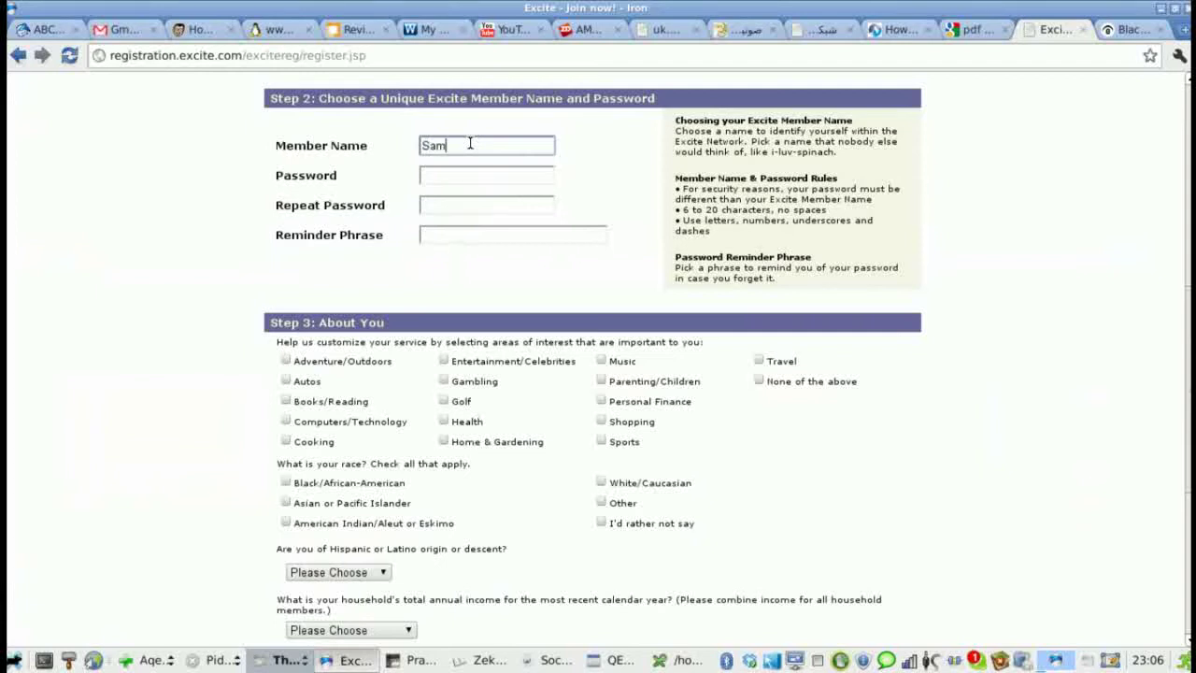
pyautogui.write('_i_am')
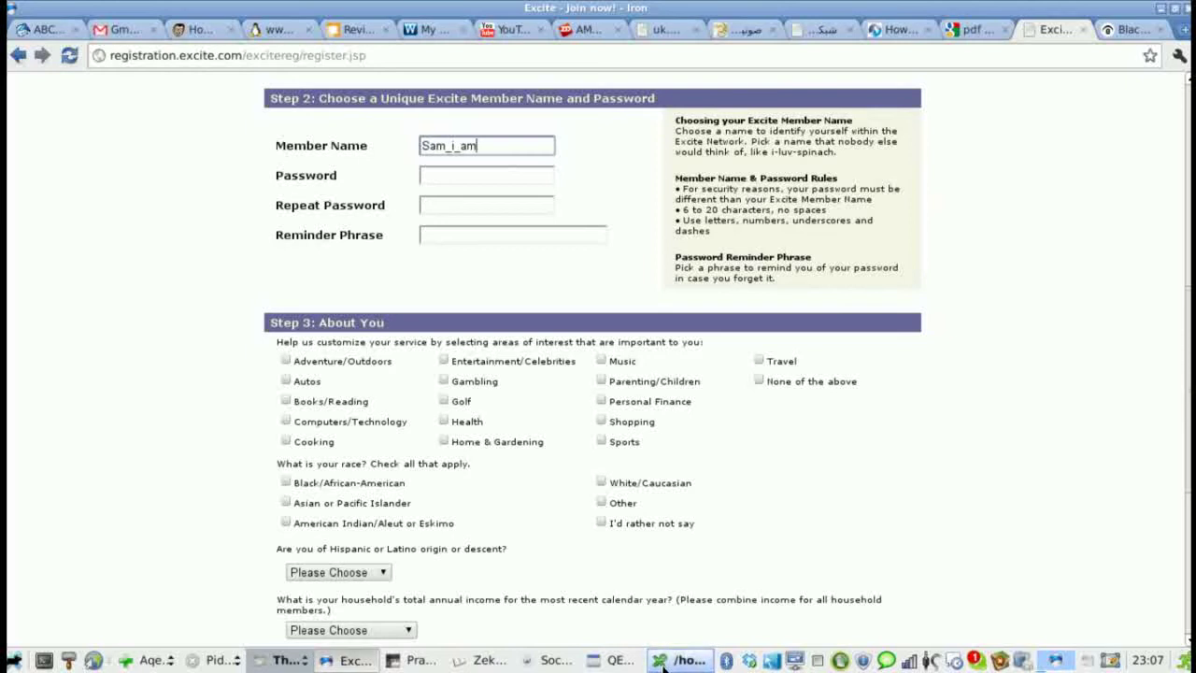
pyautogui.click(453, 177)
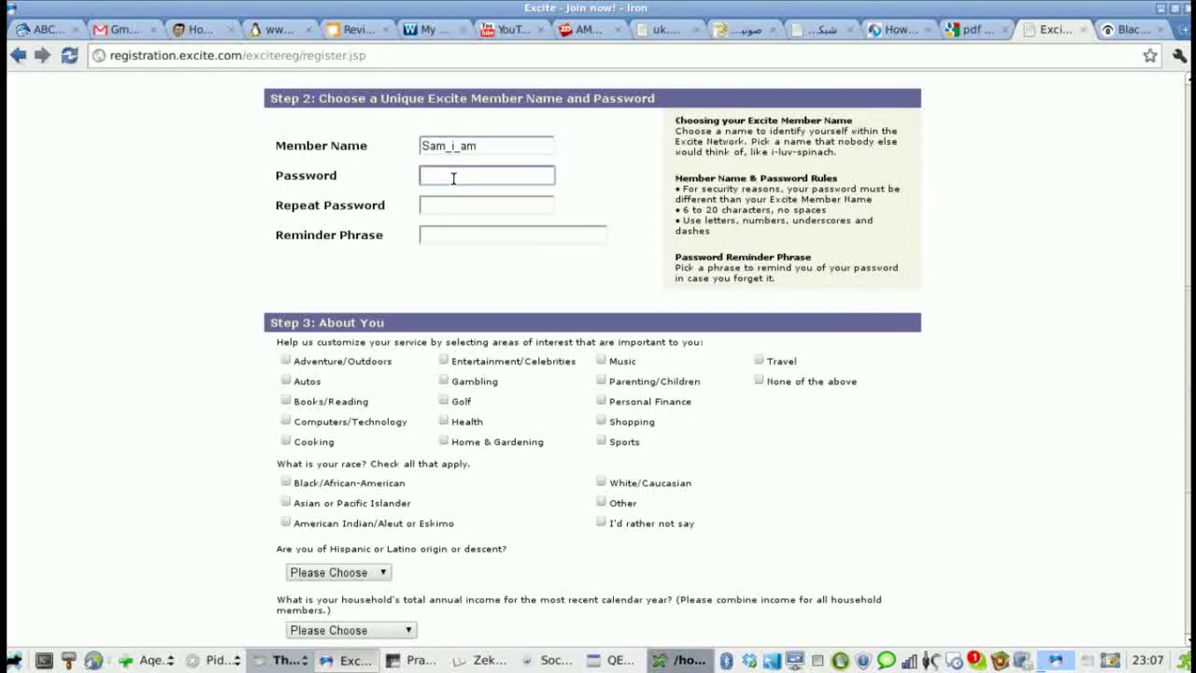
pyautogui.hotkey('ctrl', 'v')
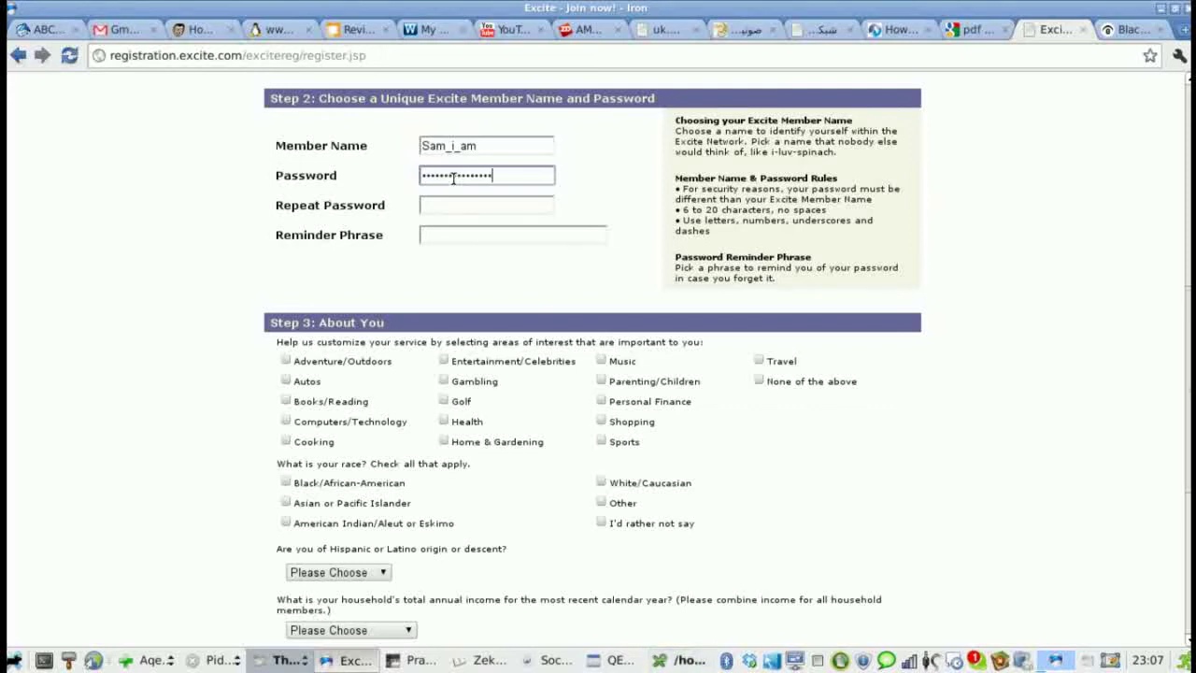
pyautogui.click(452, 203)
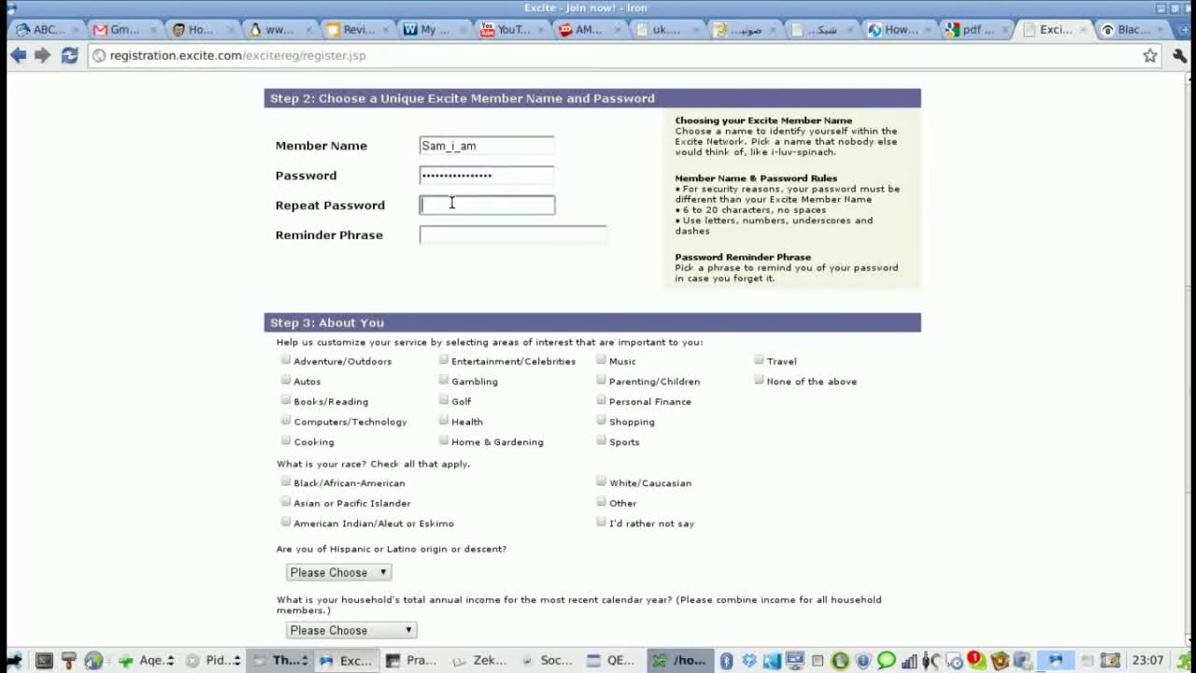
pyautogui.hotkey('ctrl', 'v')
pyautogui.click(452, 236)
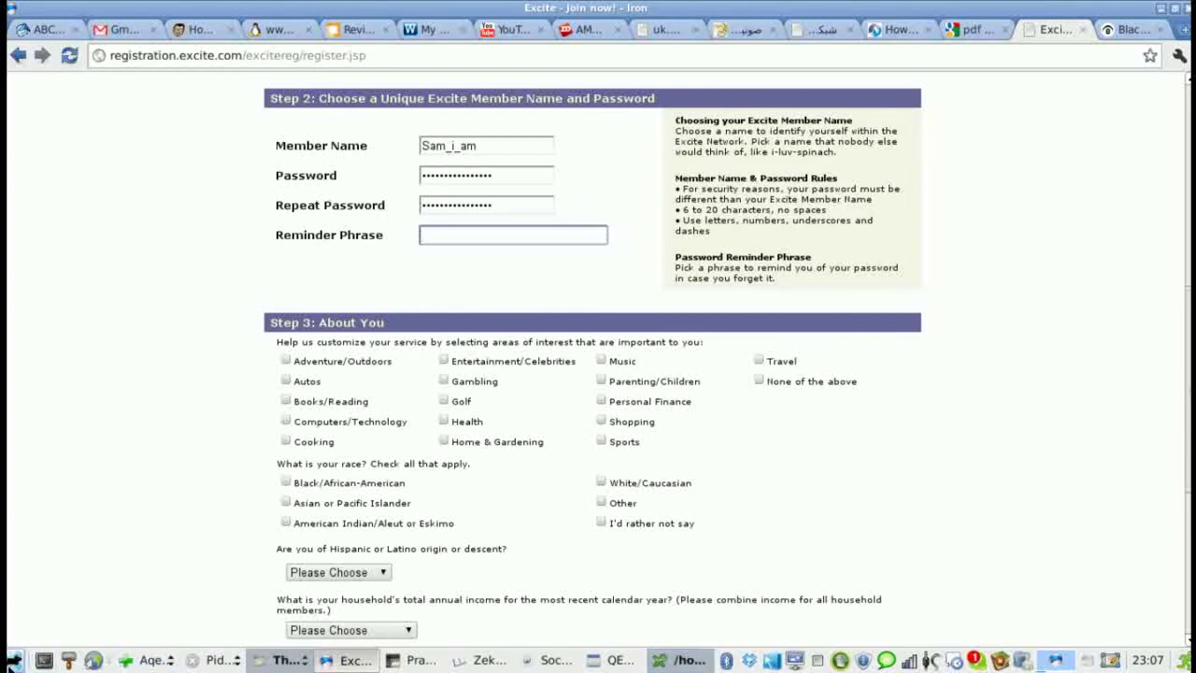
# - Set the reminder phrase to keepassx and copy the excite account password in KeePassX
pyautogui.click(16, 660)
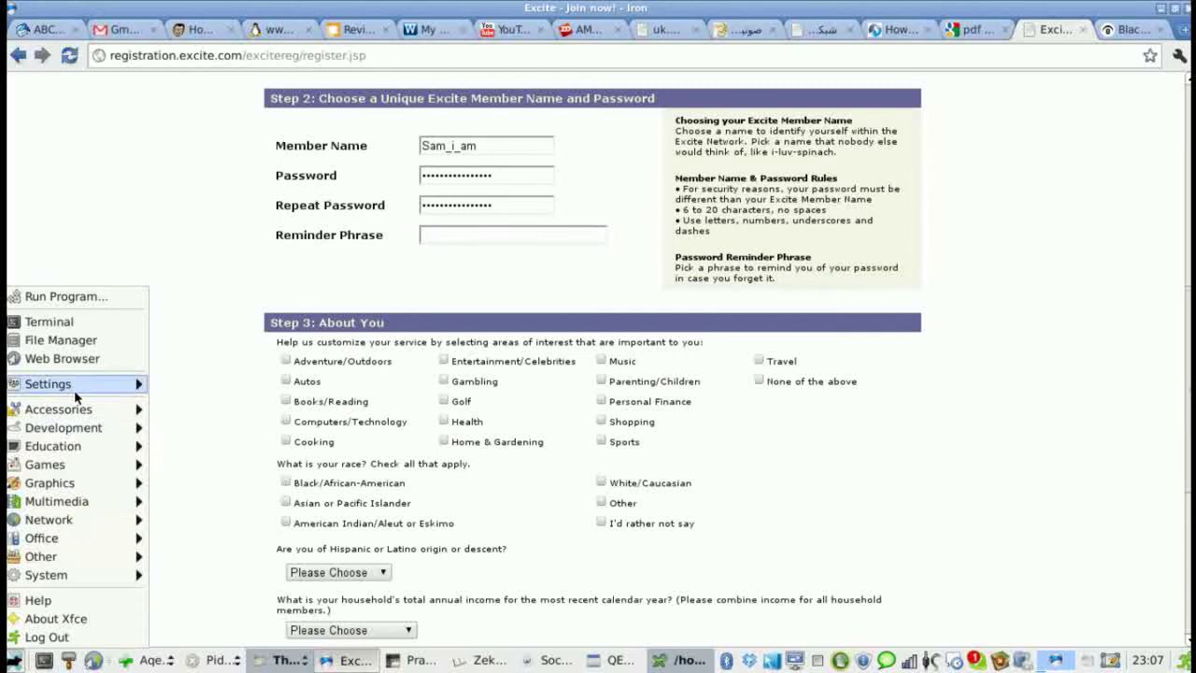
pyautogui.moveTo(80, 409)
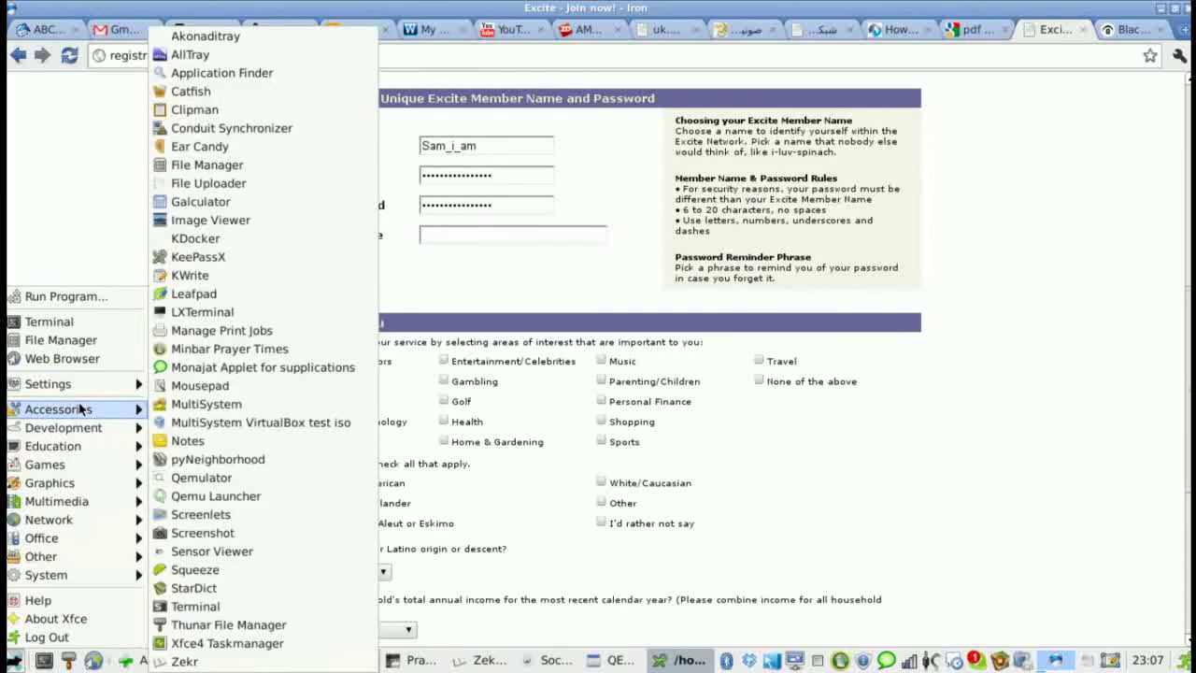
pyautogui.click(549, 578)
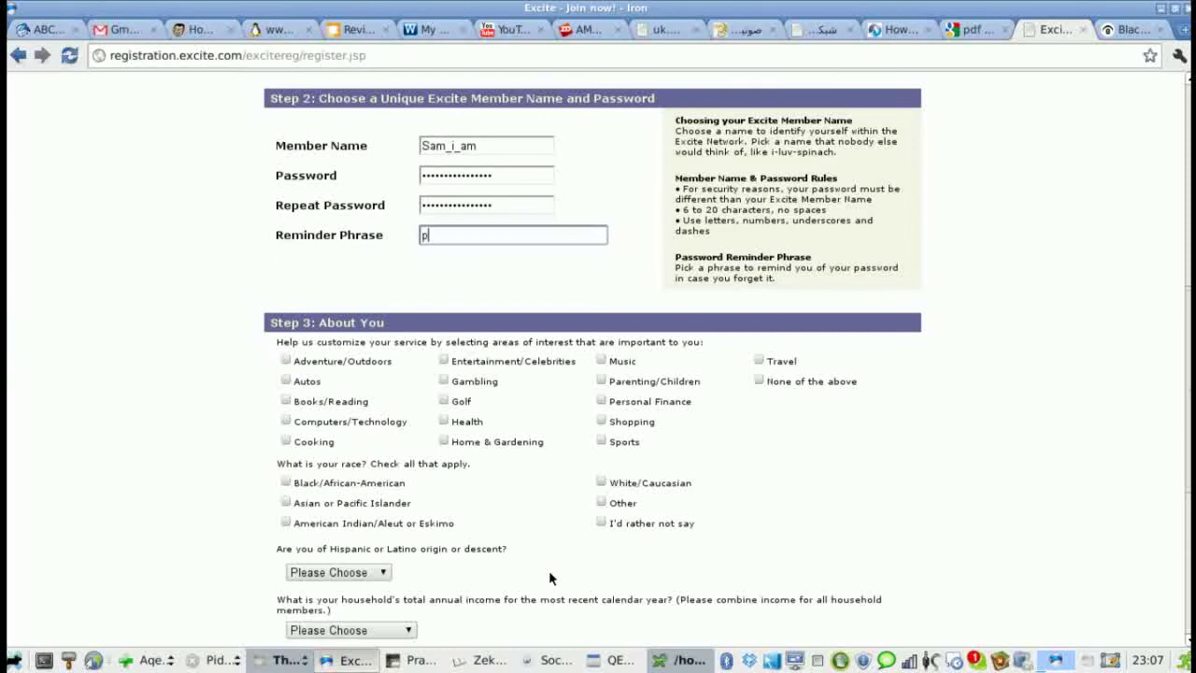
pyautogui.write('keepassx')
pyautogui.scroll(-8, 548, 570)
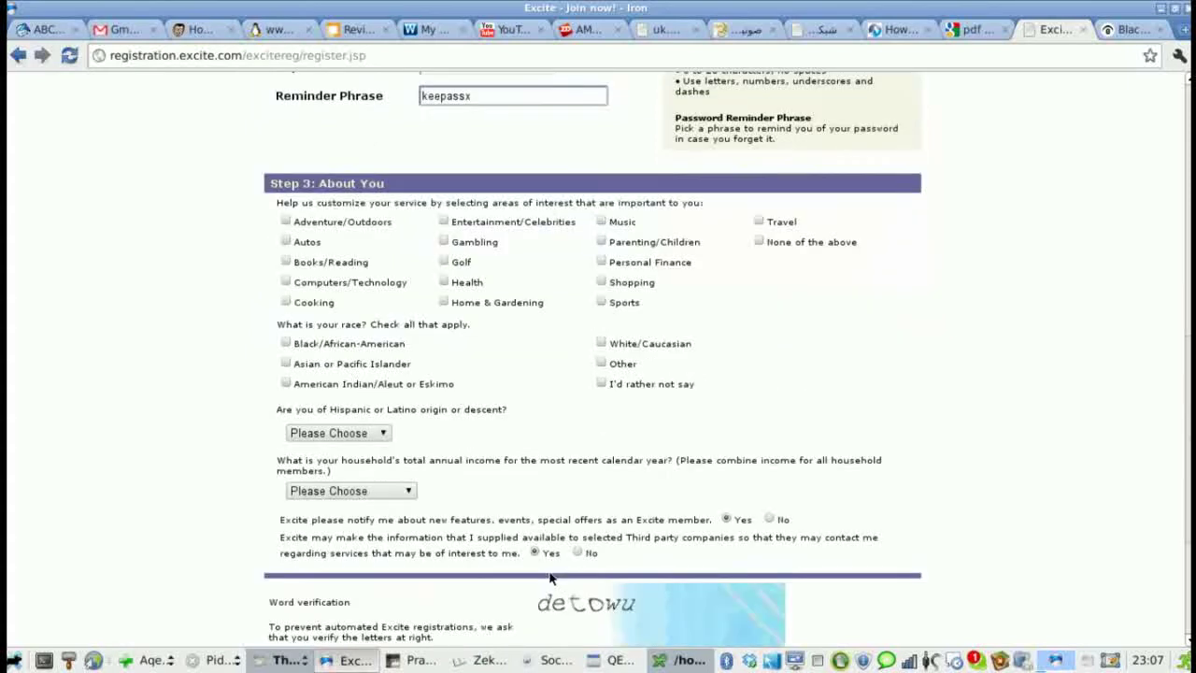
pyautogui.scroll(4, 548, 570)
pyautogui.scroll(-2, 549, 578)
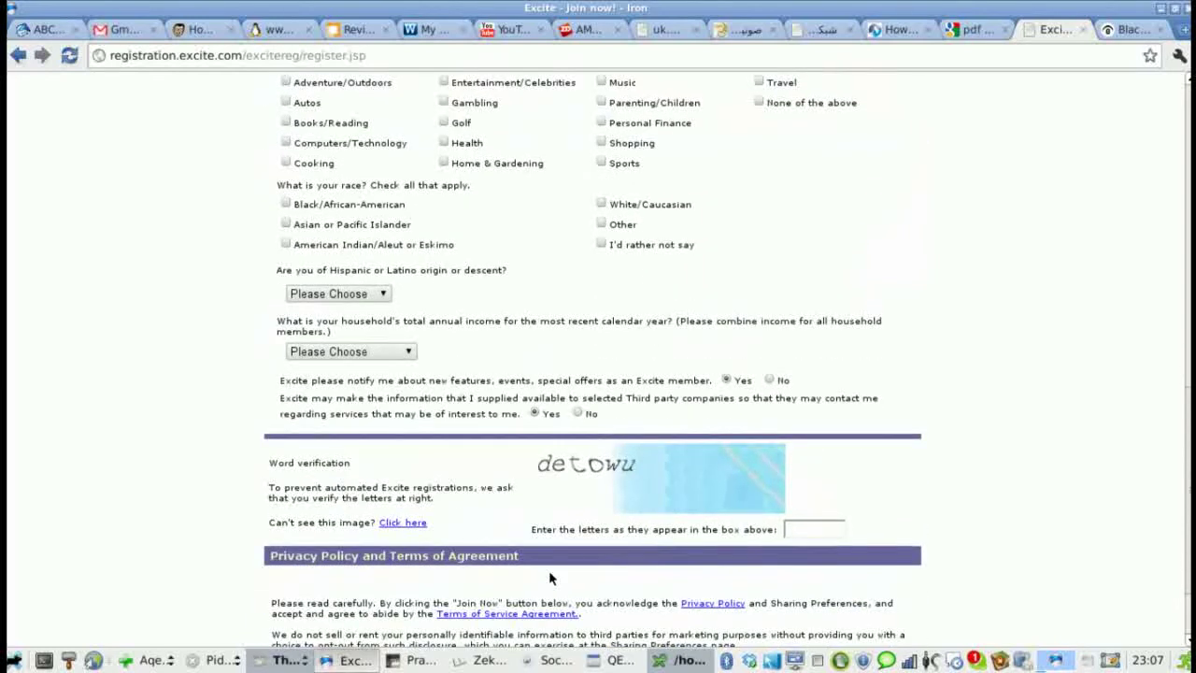
pyautogui.scroll(3, 549, 578)
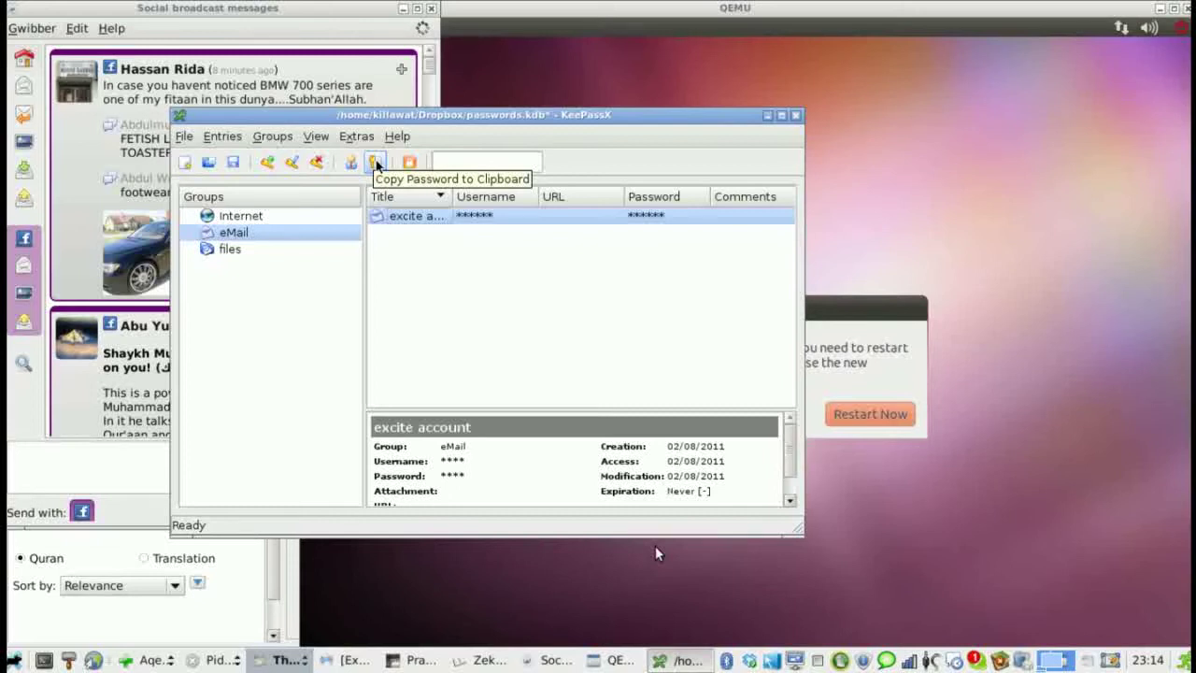
pyautogui.click(374, 163)
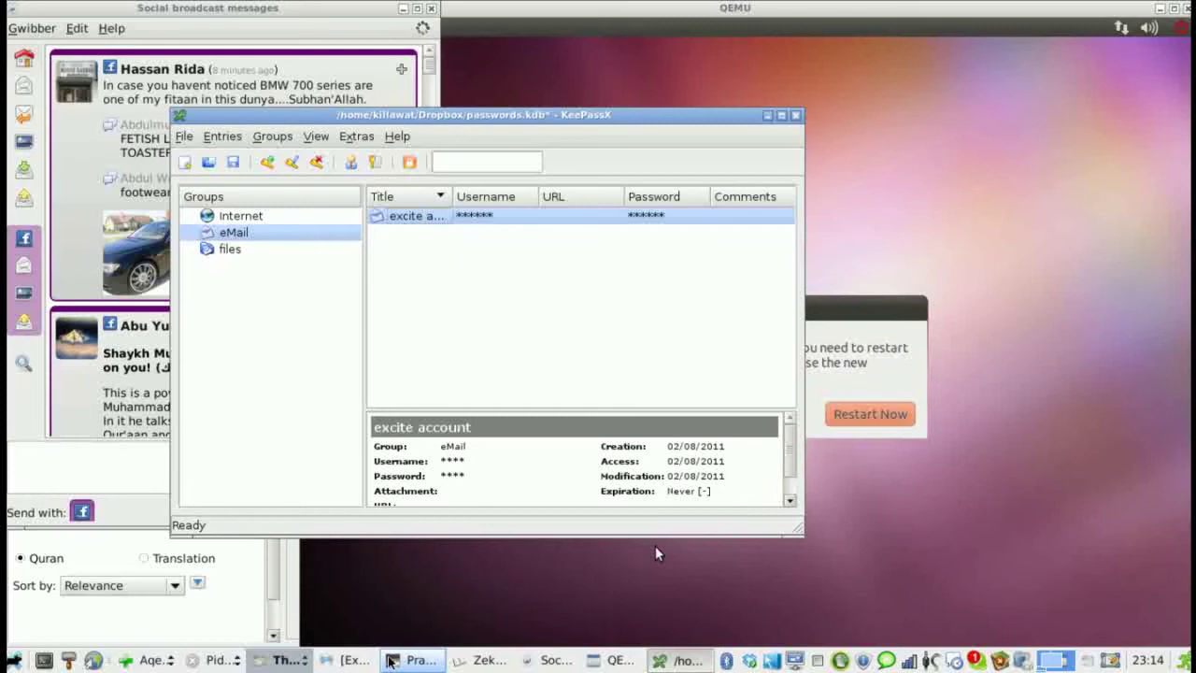
# - Replace both password fields with the copied generated password and submit the registration form
pyautogui.click(335, 661)
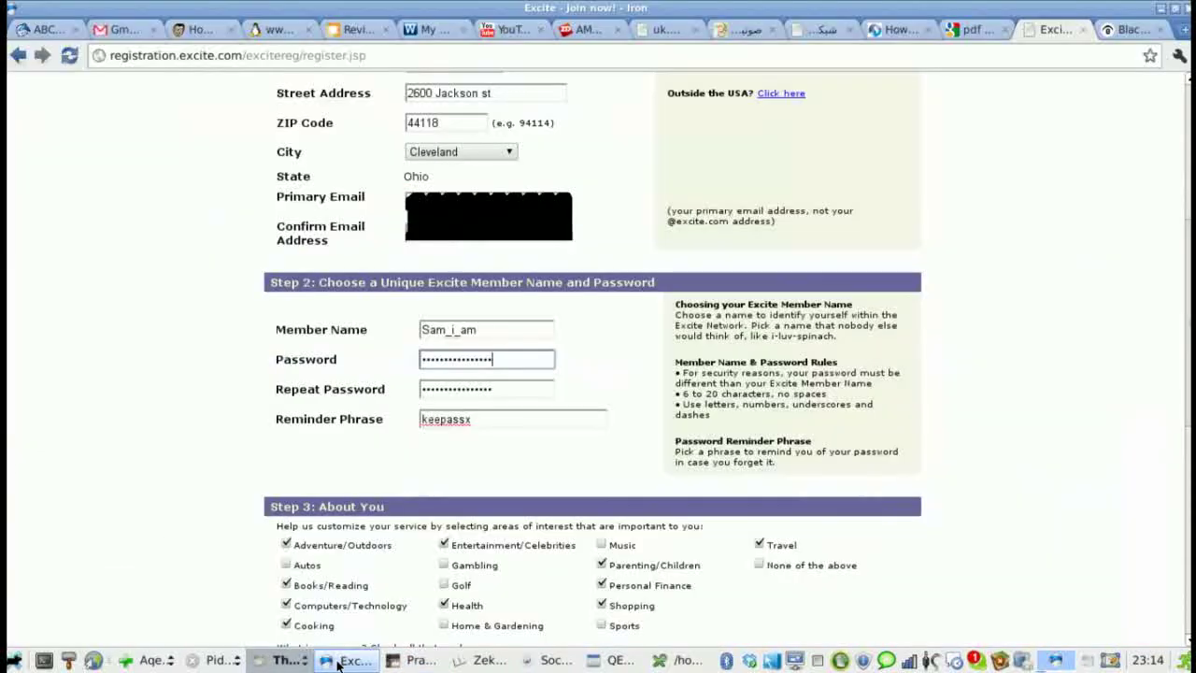
pyautogui.doubleClick(458, 360)
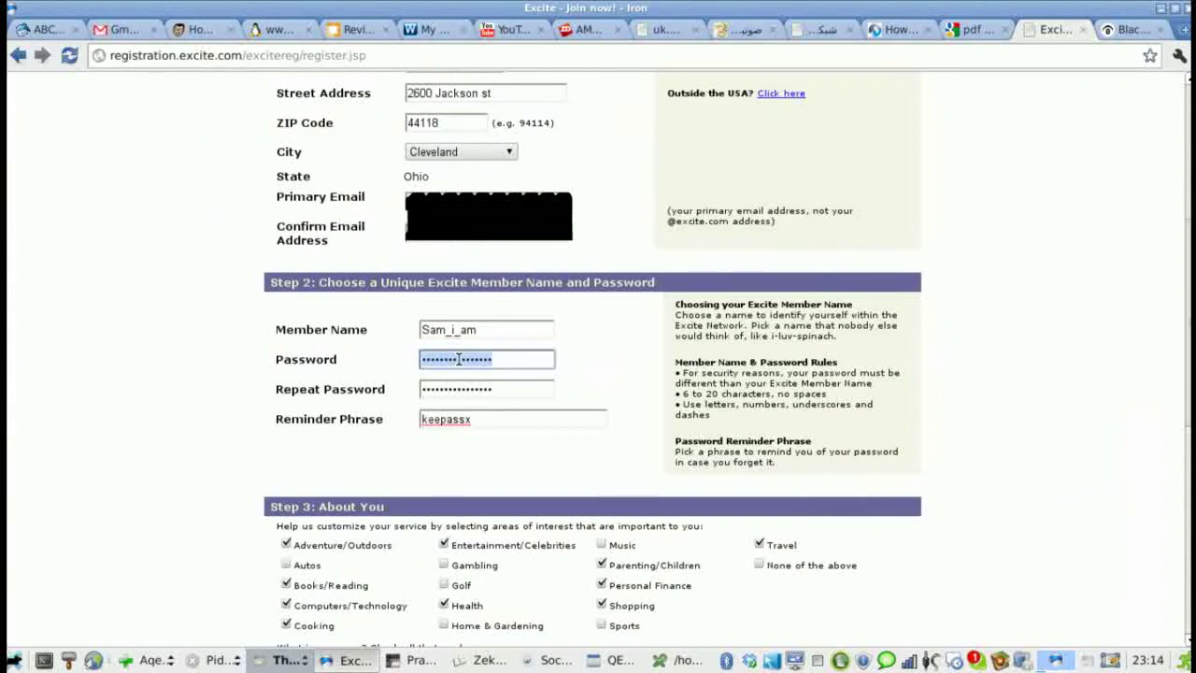
pyautogui.hotkey('ctrl', 'v')
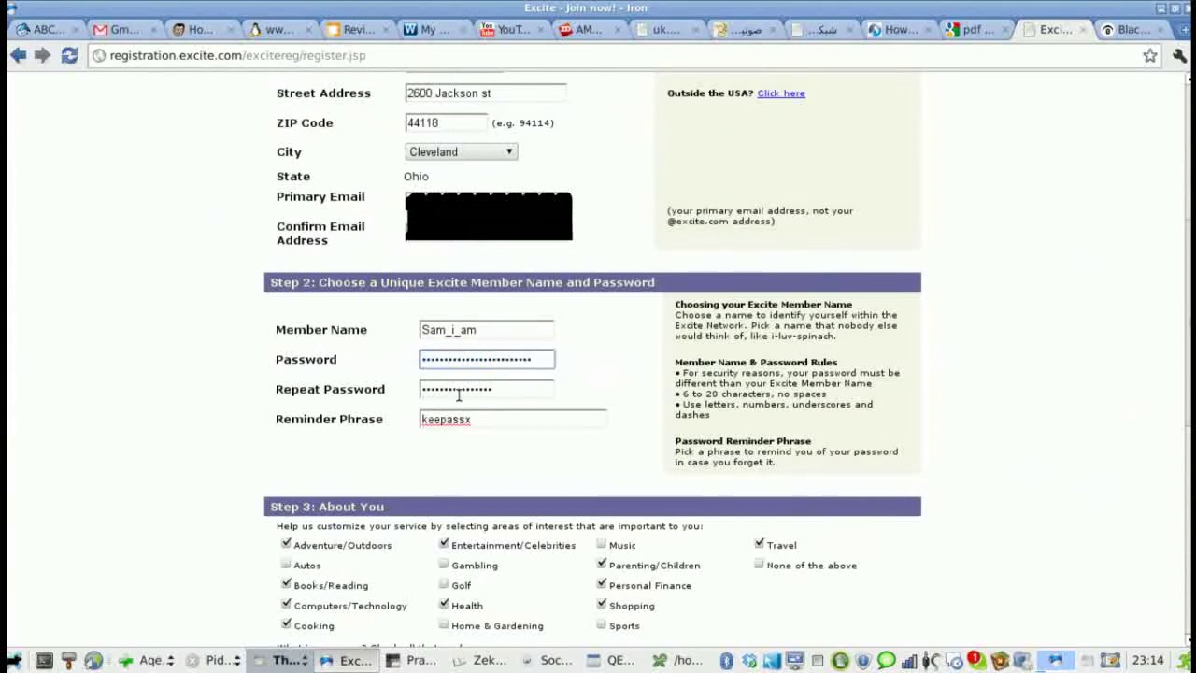
pyautogui.doubleClick(460, 391)
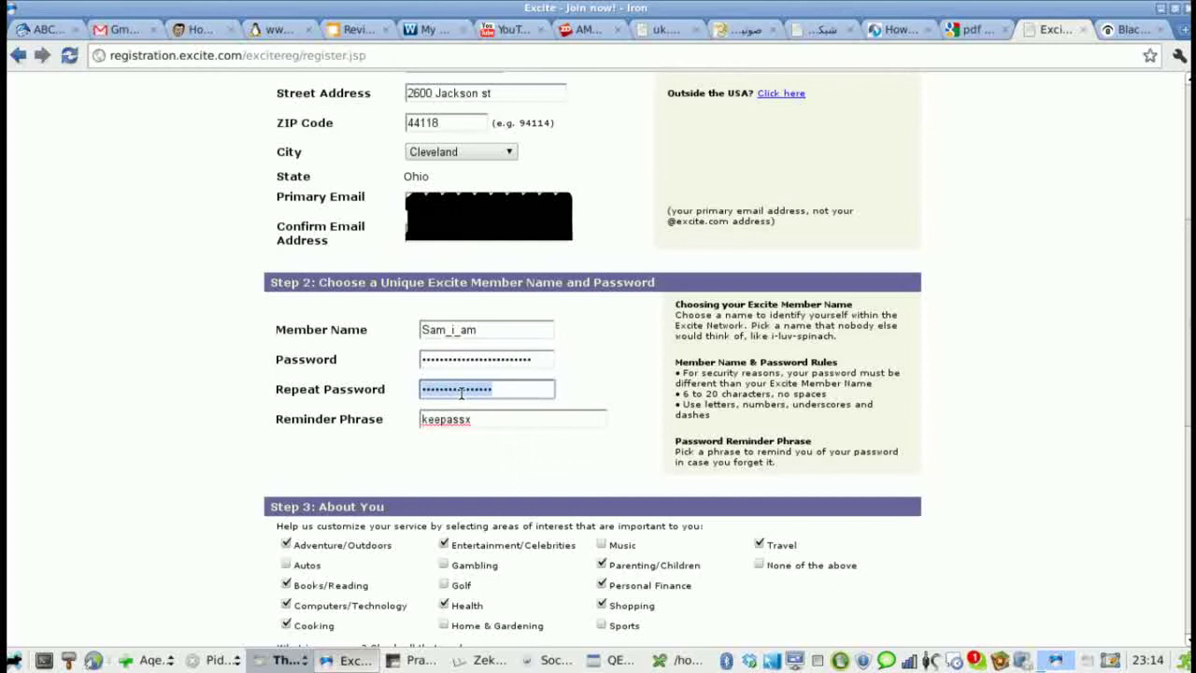
pyautogui.hotkey('ctrl', 'v')
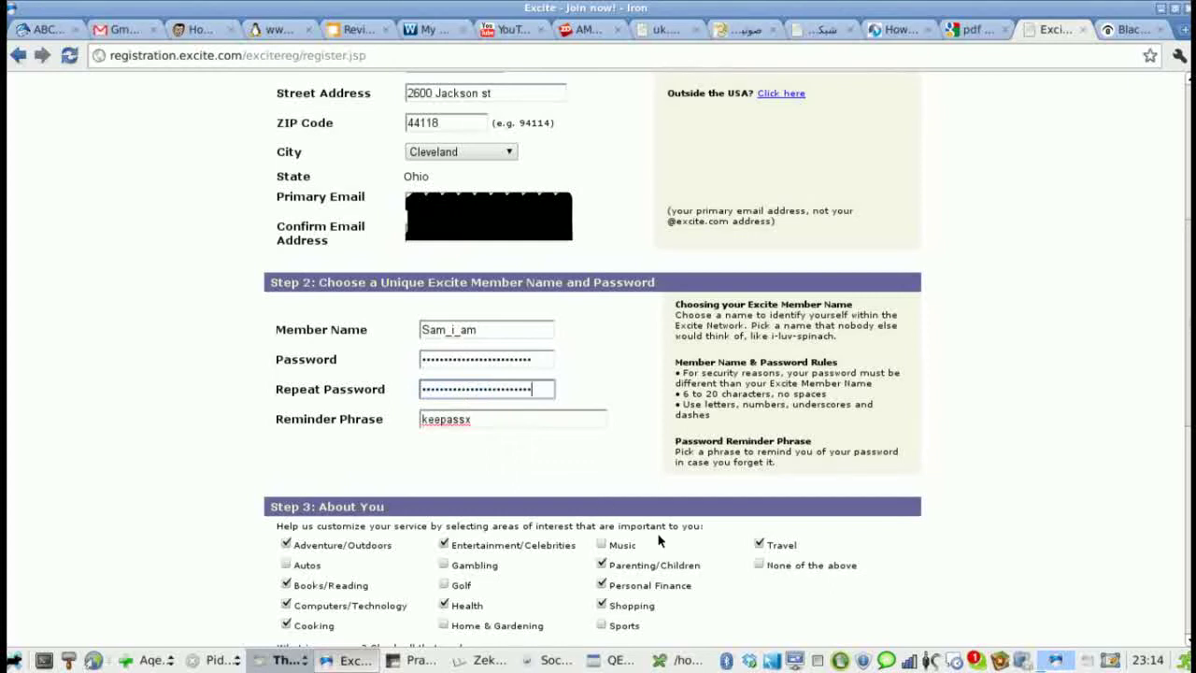
pyautogui.scroll(-7, 659, 540)
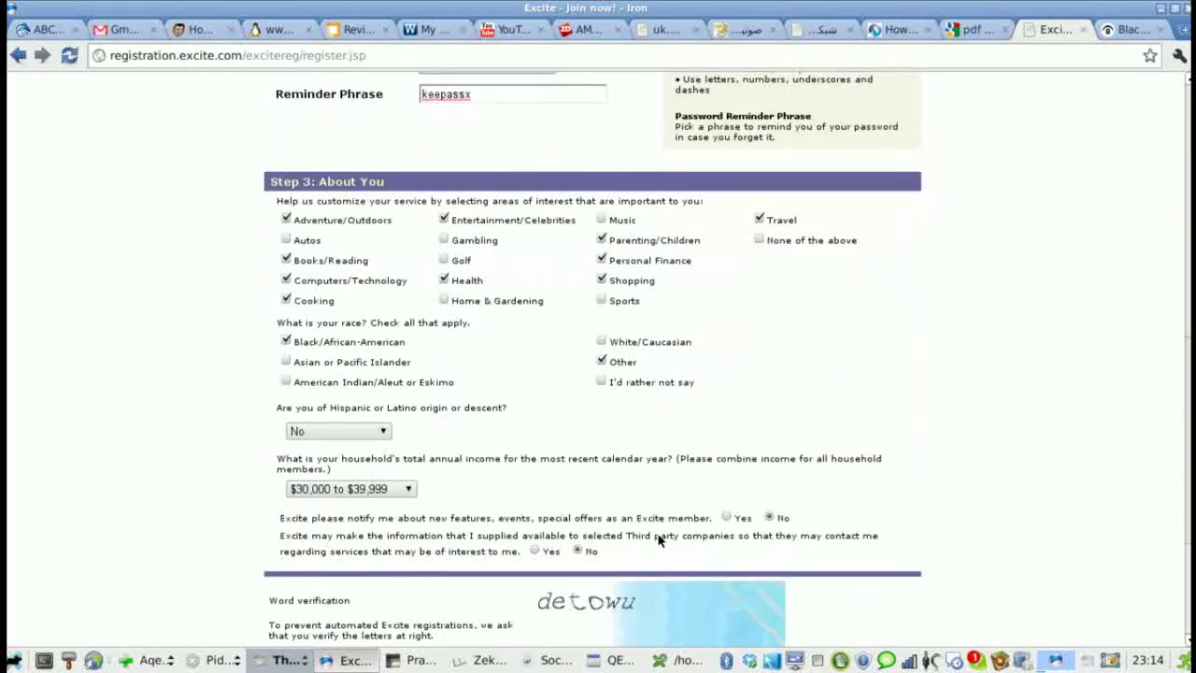
pyautogui.scroll(-5, 659, 540)
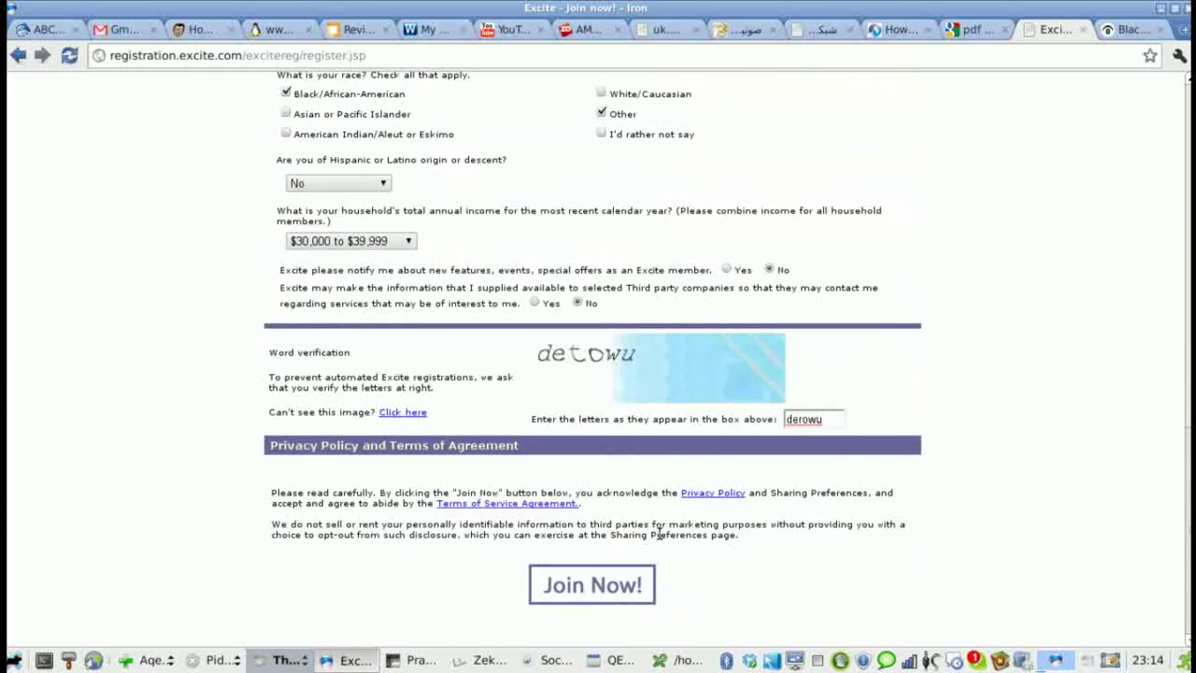
pyautogui.click(608, 585)
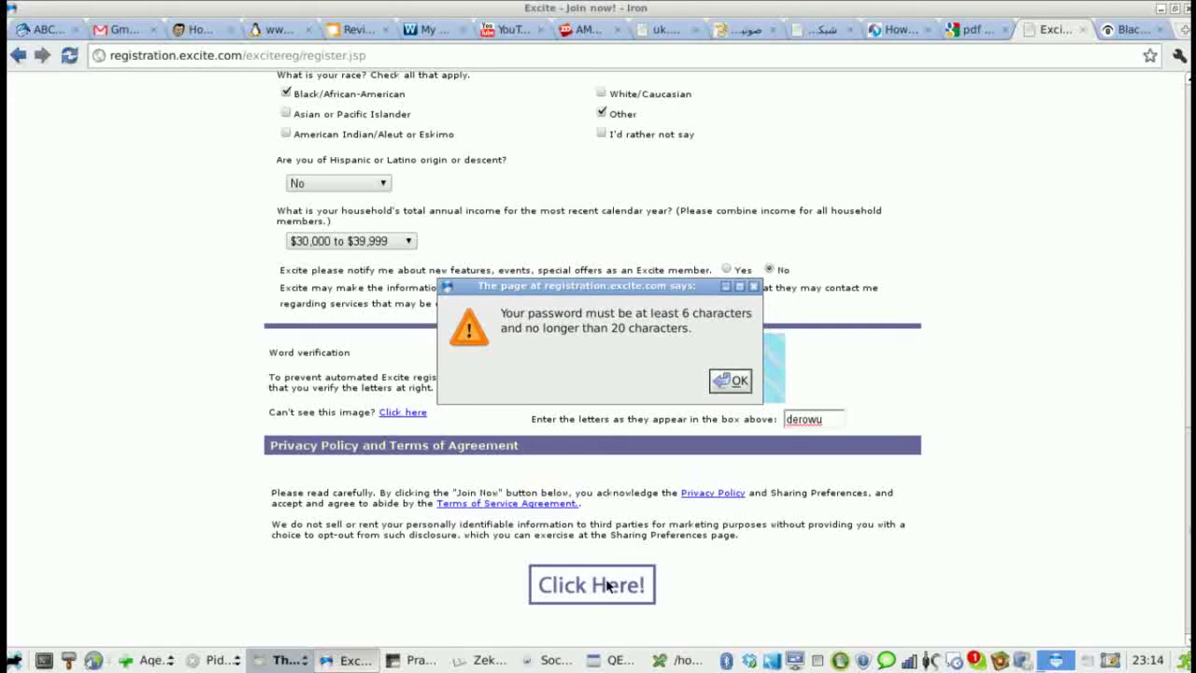
# - Dismiss the length warning, paste a shorter password into both fields, and resubmit
pyautogui.click(730, 381)
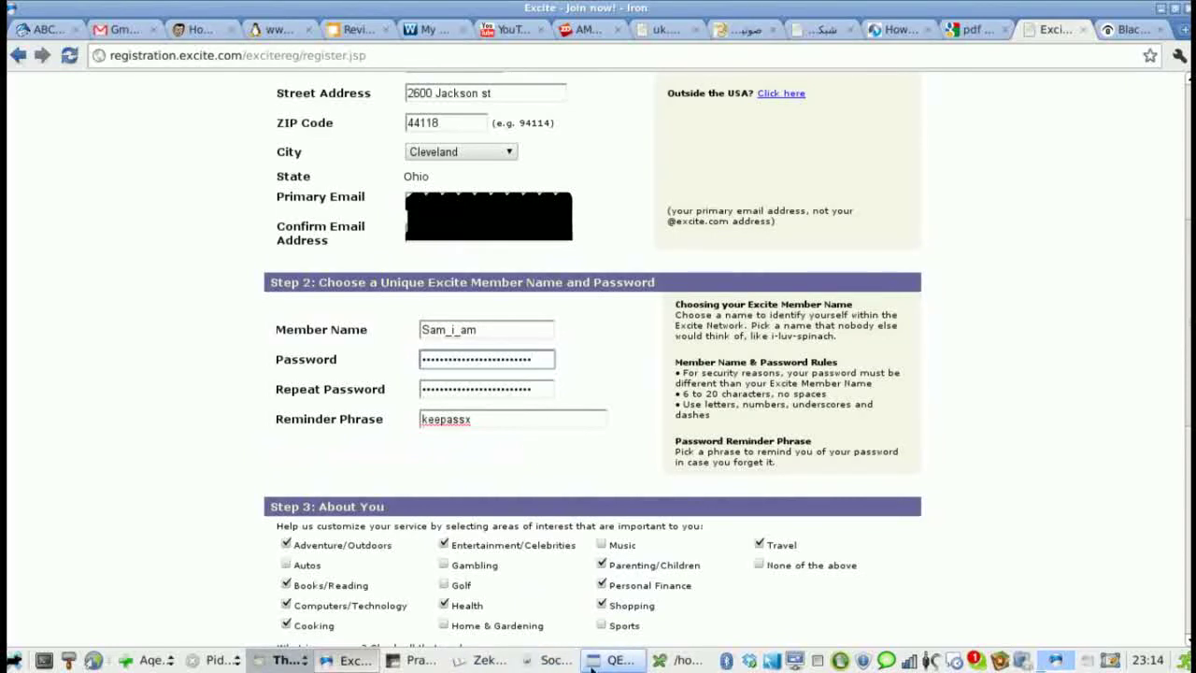
pyautogui.click(817, 661)
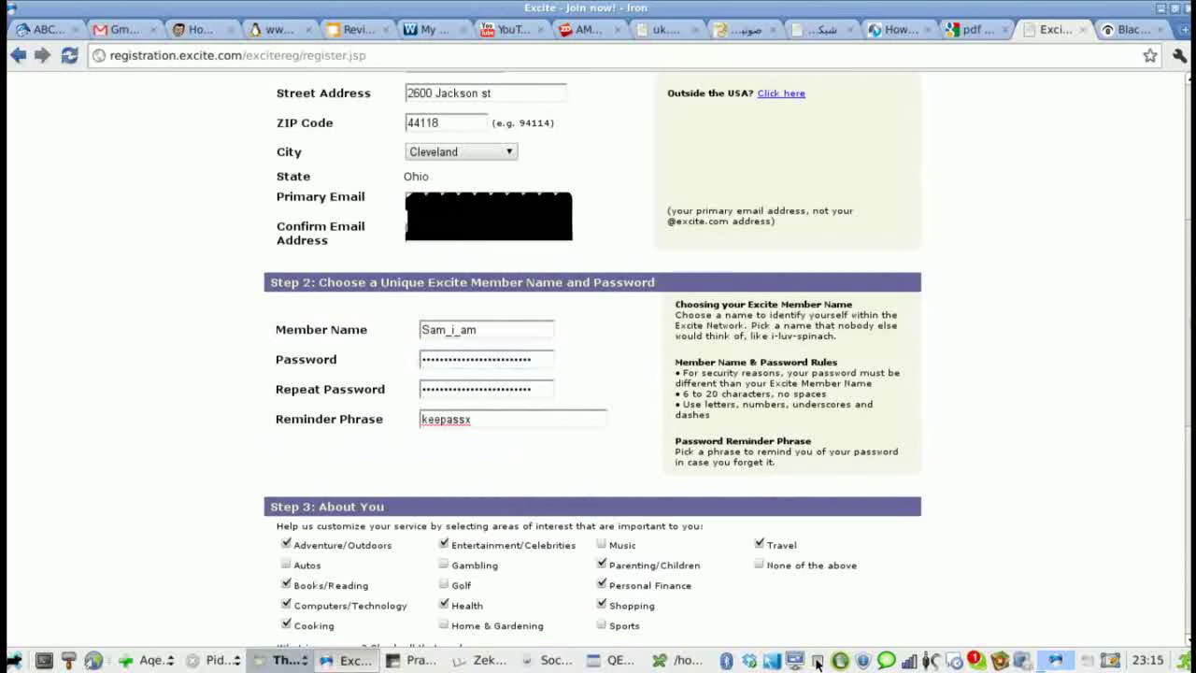
pyautogui.click(465, 358)
pyautogui.doubleClick(465, 358)
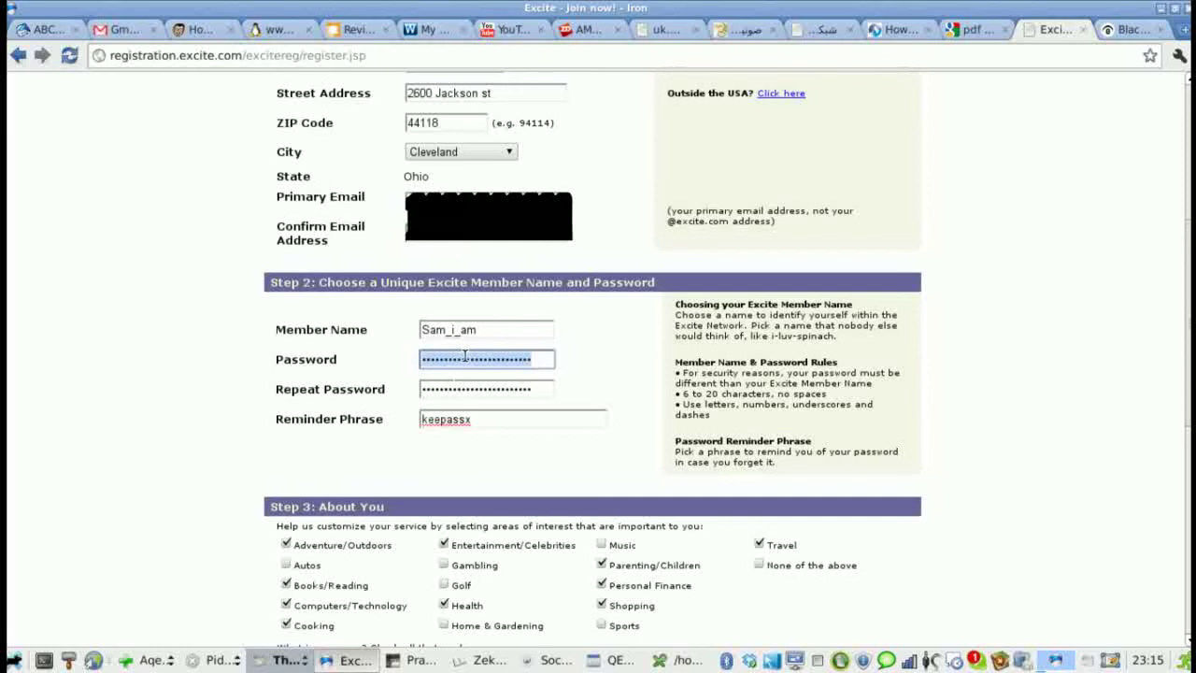
pyautogui.hotkey('ctrl', 'v')
pyautogui.click(480, 387)
pyautogui.doubleClick(479, 387)
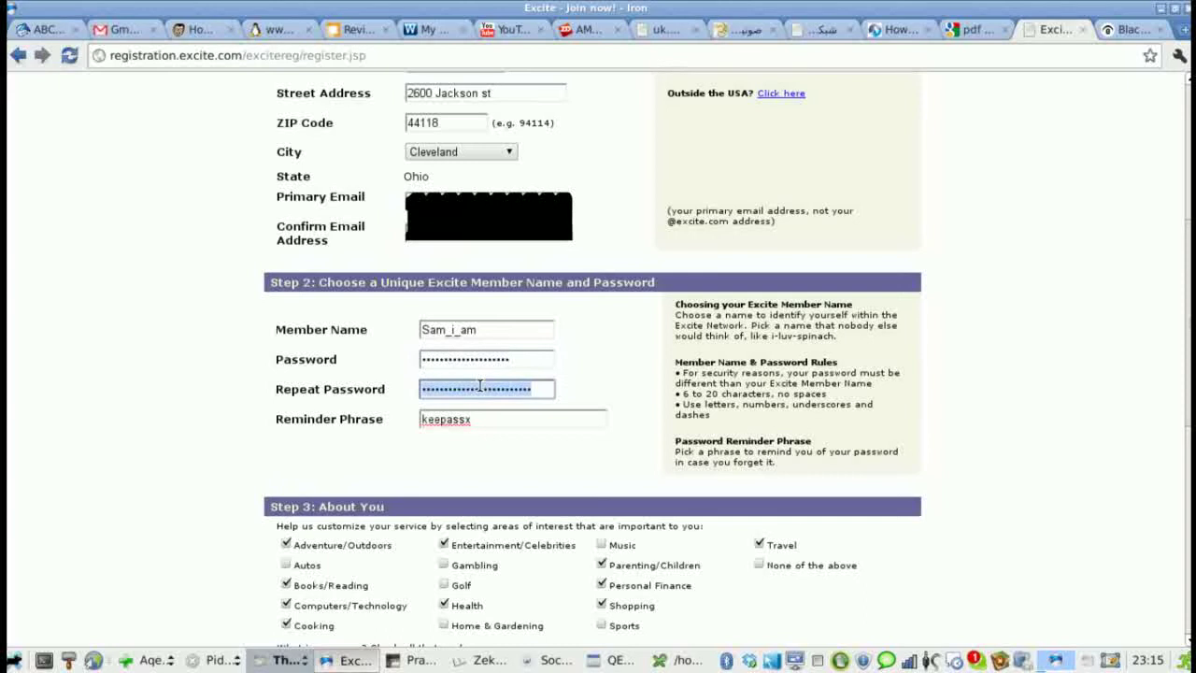
pyautogui.hotkey('ctrl', 'v')
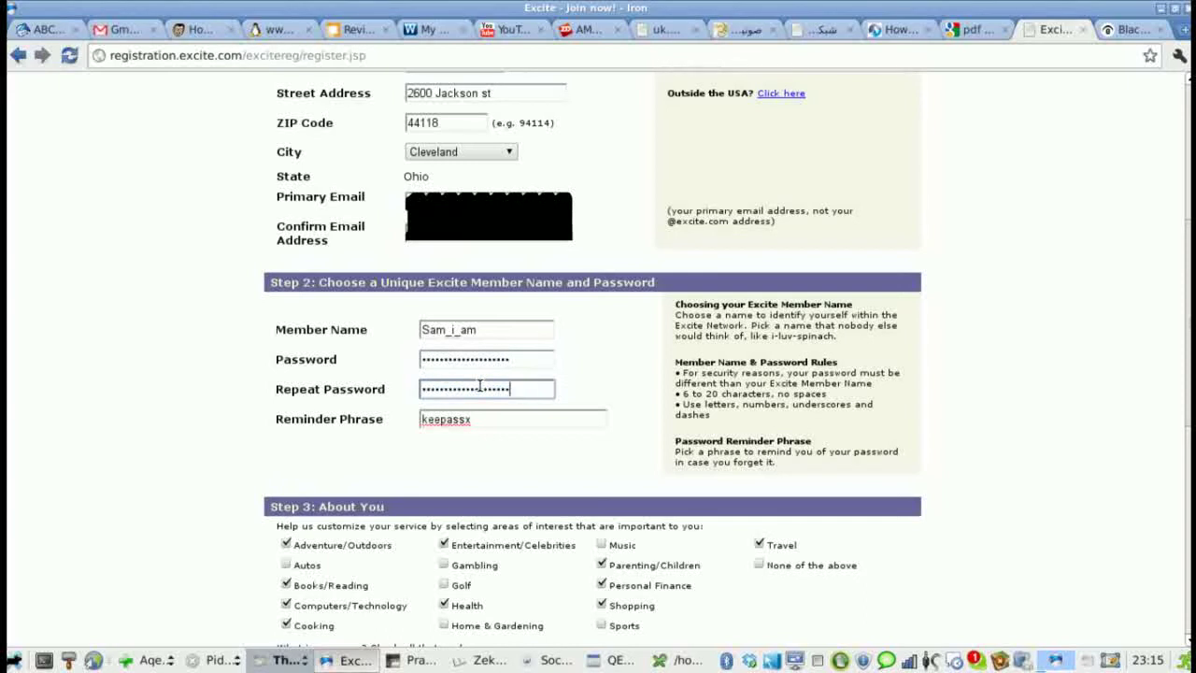
pyautogui.scroll(-10, 653, 463)
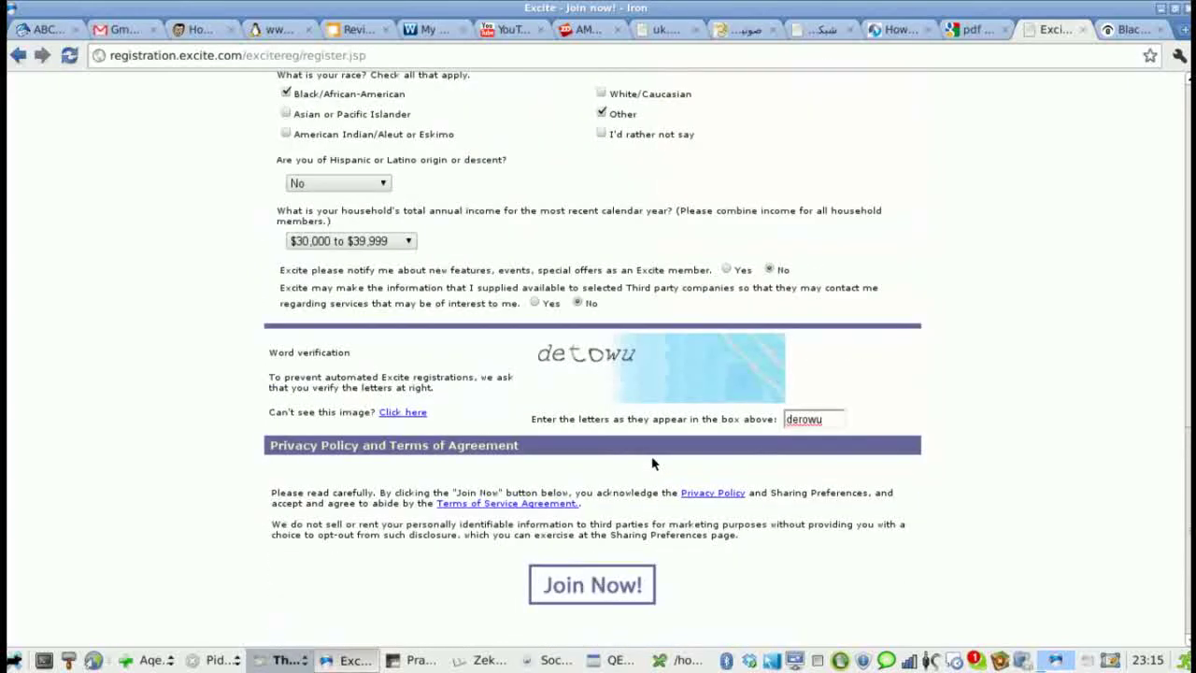
pyautogui.click(610, 591)
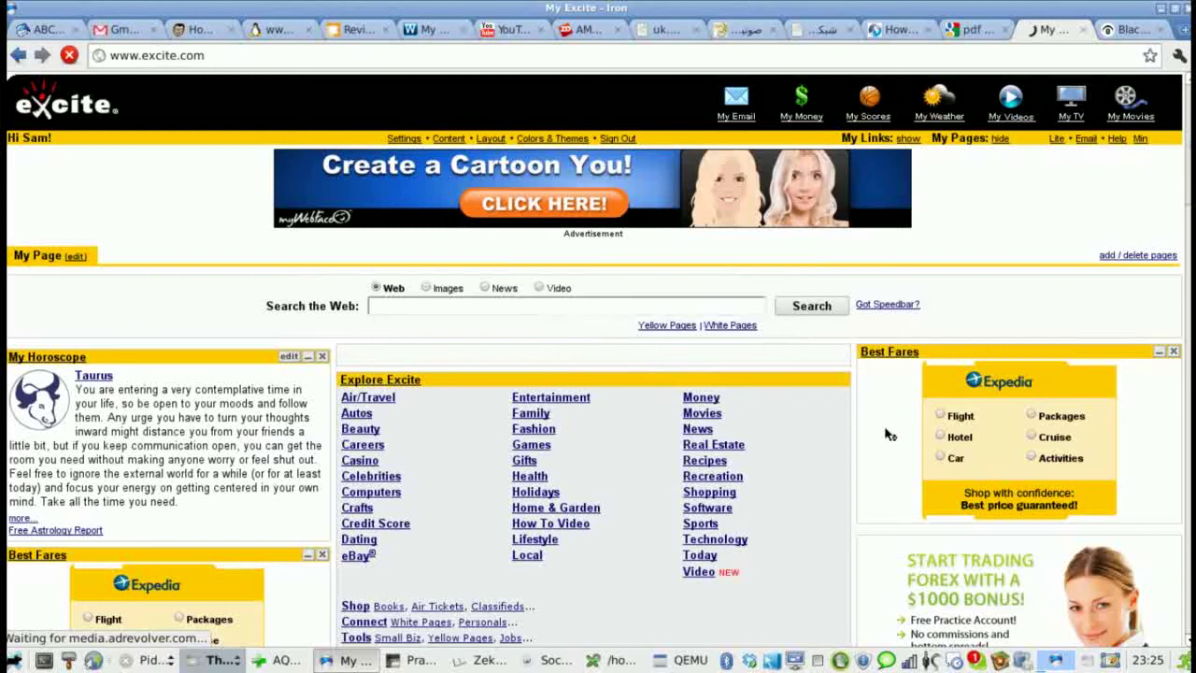
# - Switch to the BlackPlanet tab, focus the sign-up Email field, and bring KeePassX forward
pyautogui.click(1114, 31)
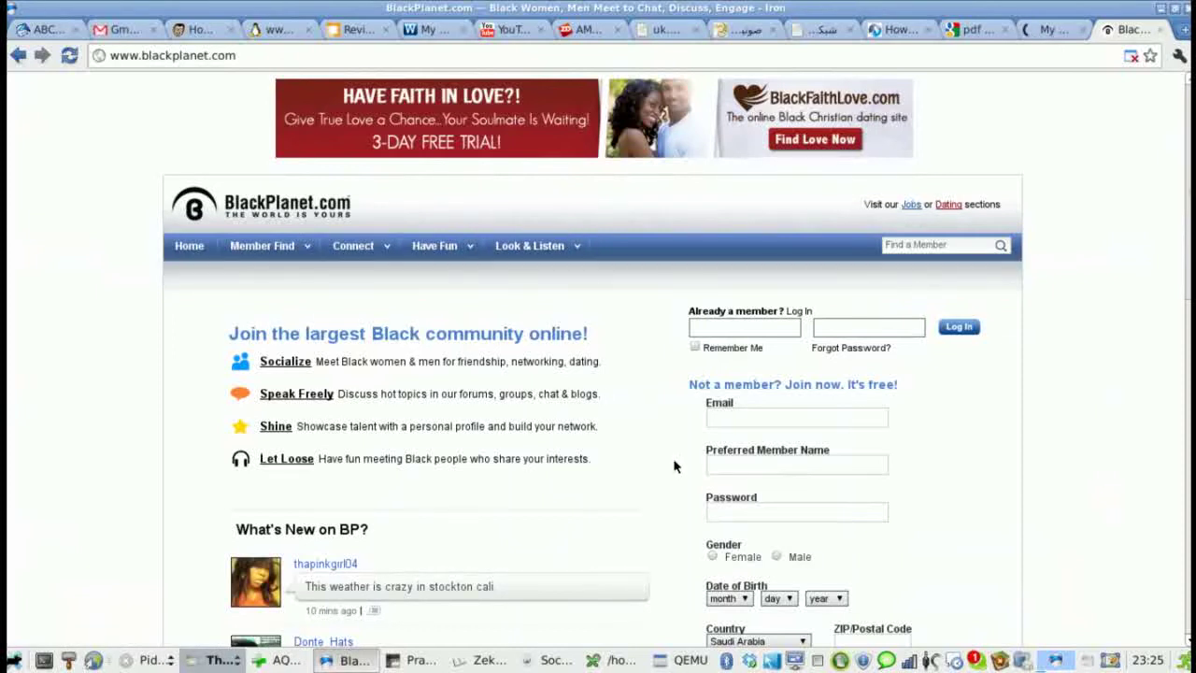
pyautogui.click(751, 418)
pyautogui.click(621, 660)
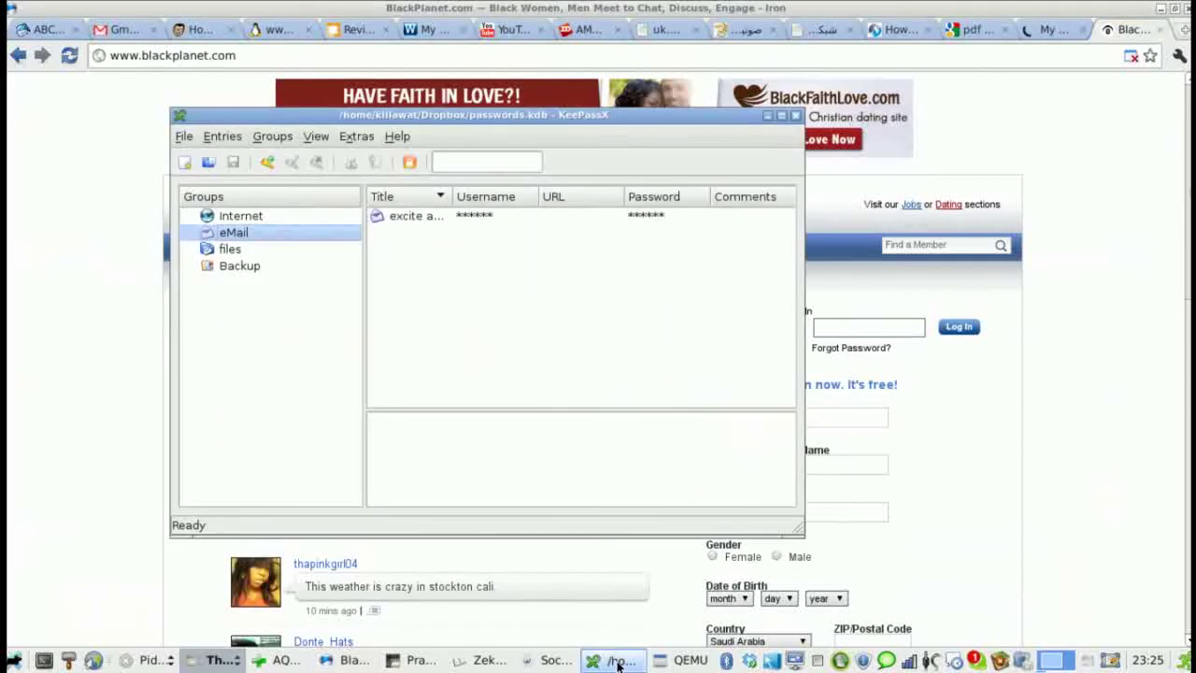
# - Select the excite account entry in KeePassX, move the window aside, and return to BlackPlanet sign-up
pyautogui.click(414, 217)
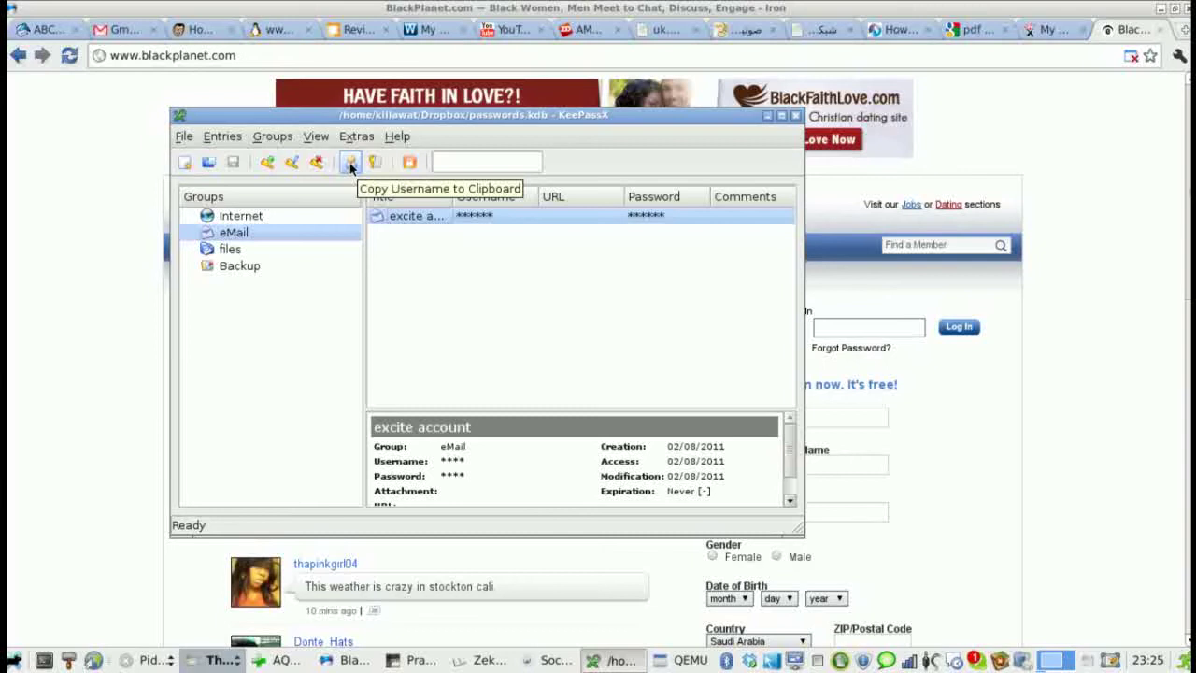
pyautogui.moveTo(422, 115); pyautogui.dragTo(297, 107)
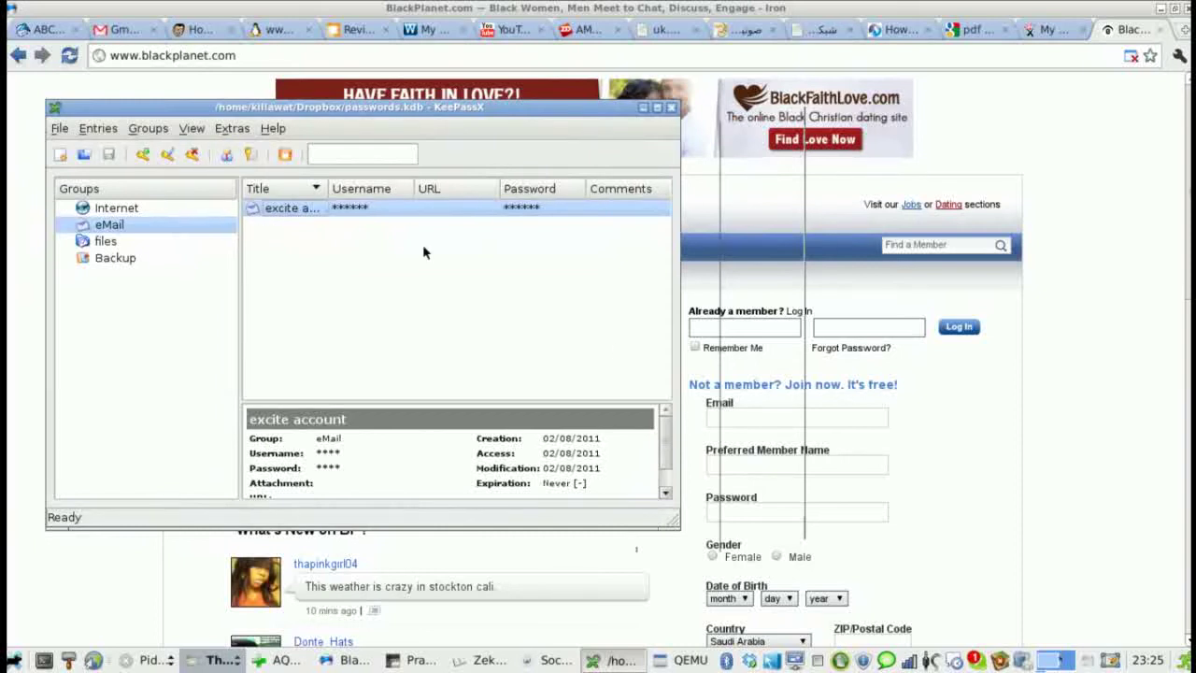
pyautogui.click(746, 433)
pyautogui.click(750, 421)
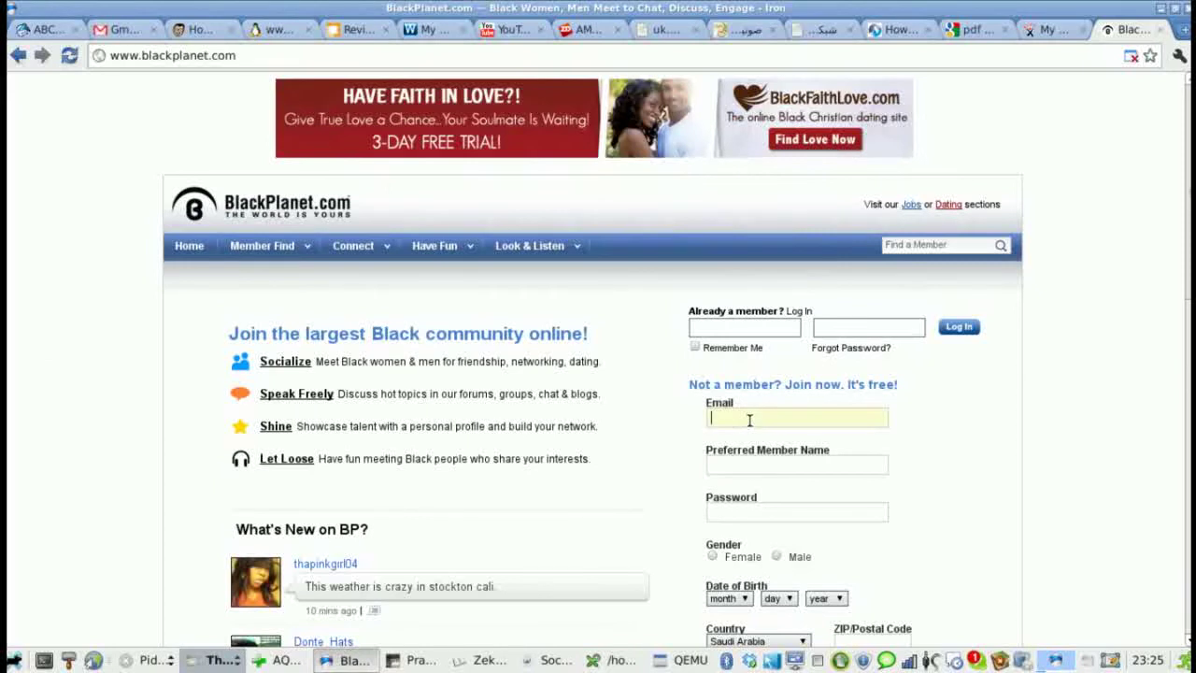
# - Enter the desired member name in the Preferred Member Name field
pyautogui.click(776, 464)
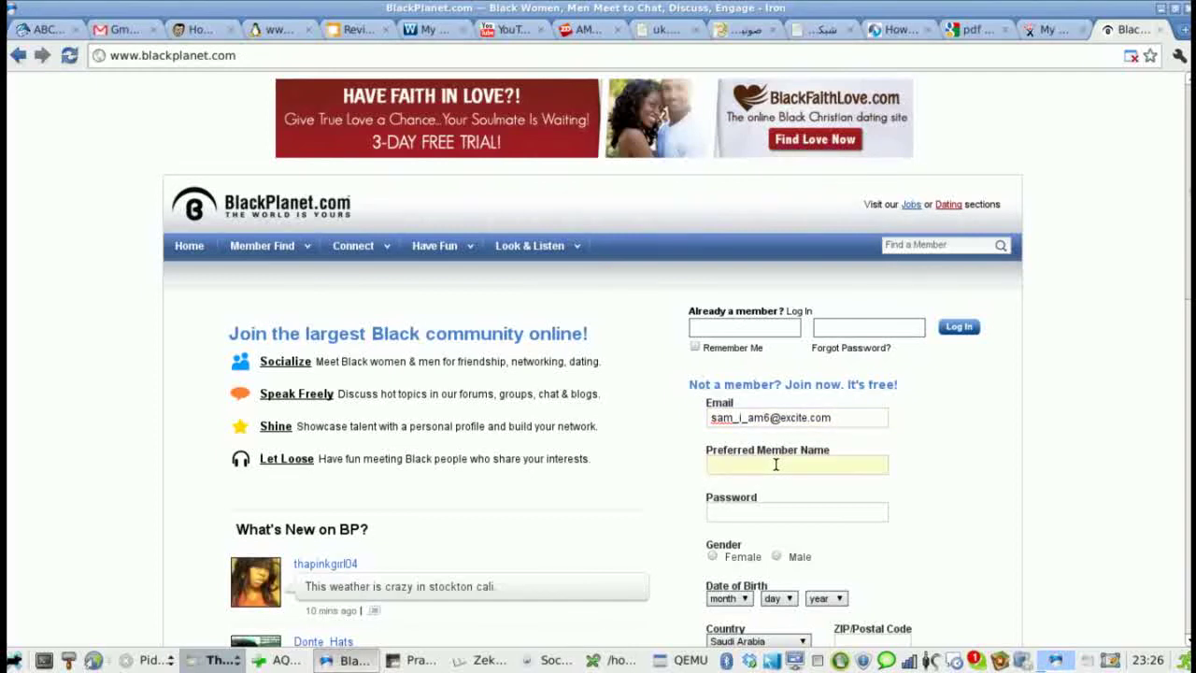
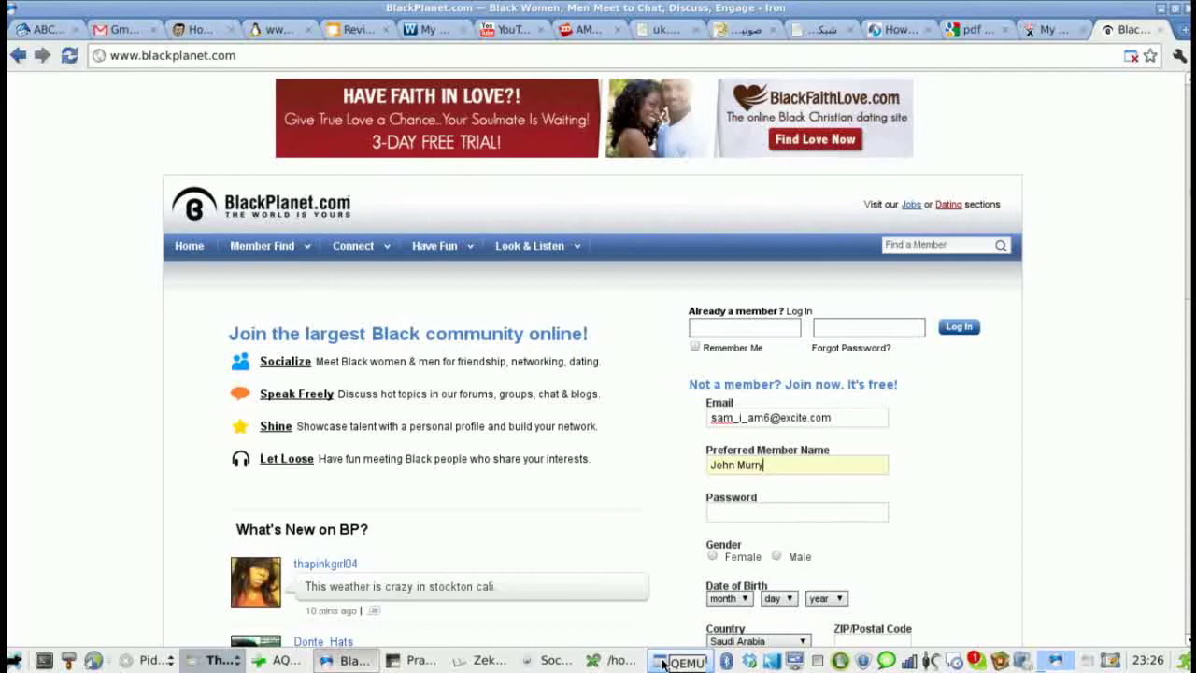
pyautogui.click(662, 663)
# - Start a new KeePassX entry in the Internet group titled 'blackplanet'
pyautogui.click(662, 663)
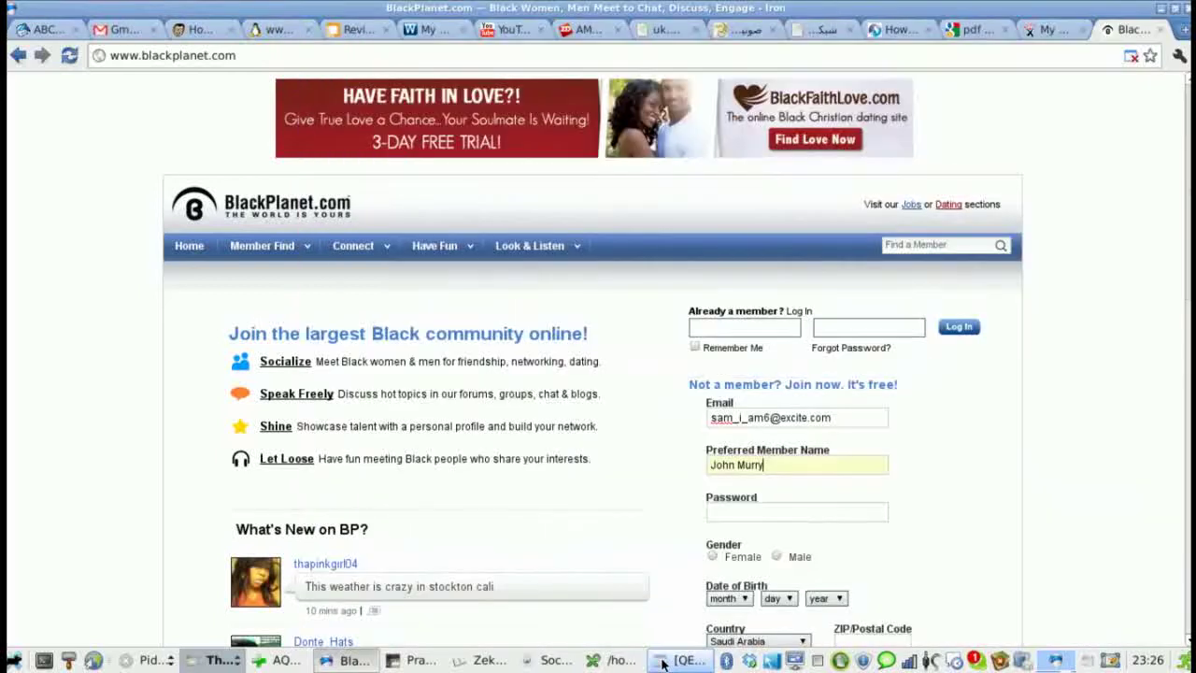
pyautogui.click(589, 662)
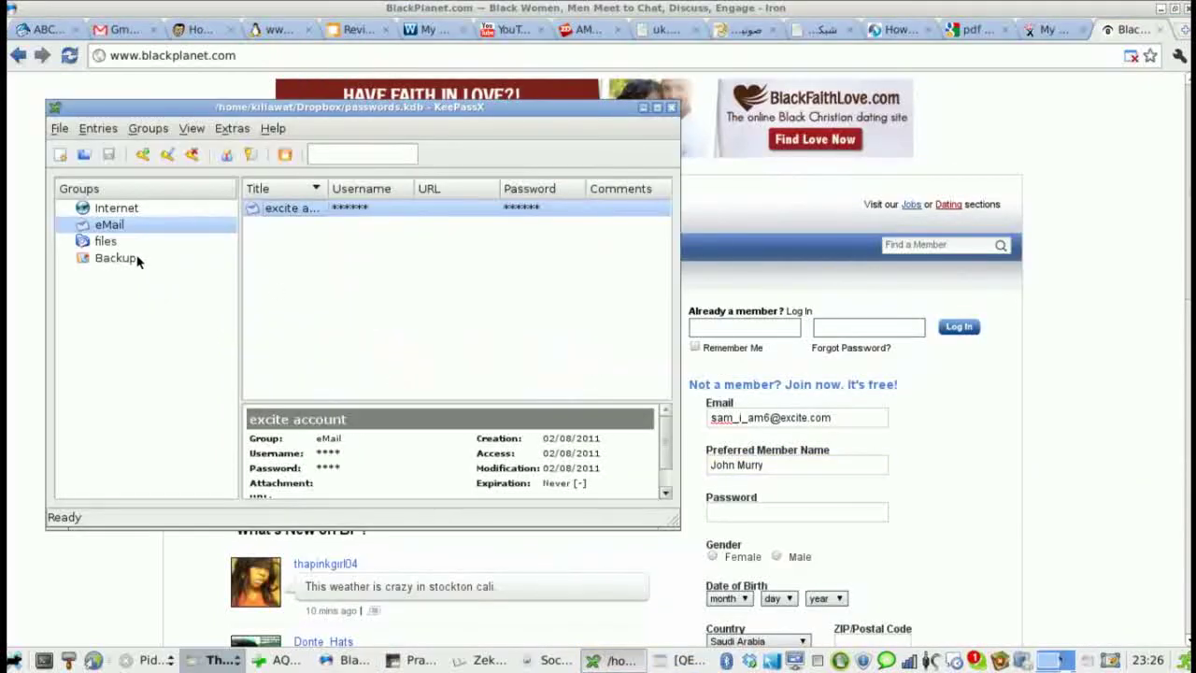
pyautogui.click(120, 212)
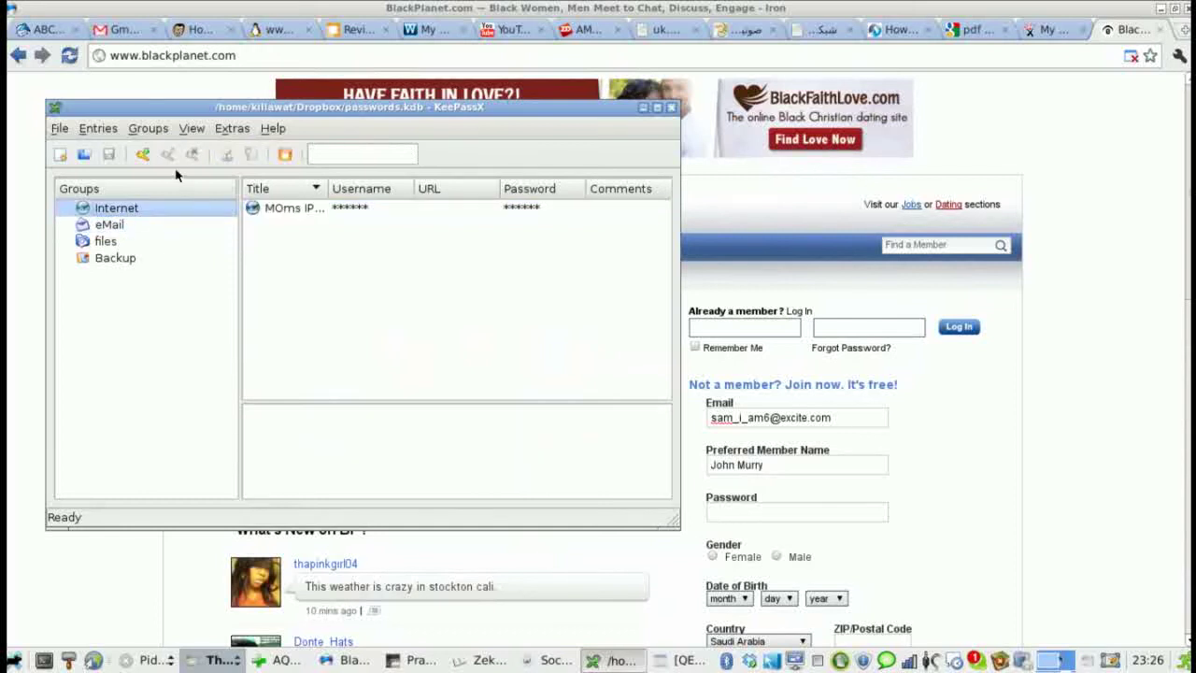
pyautogui.click(145, 155)
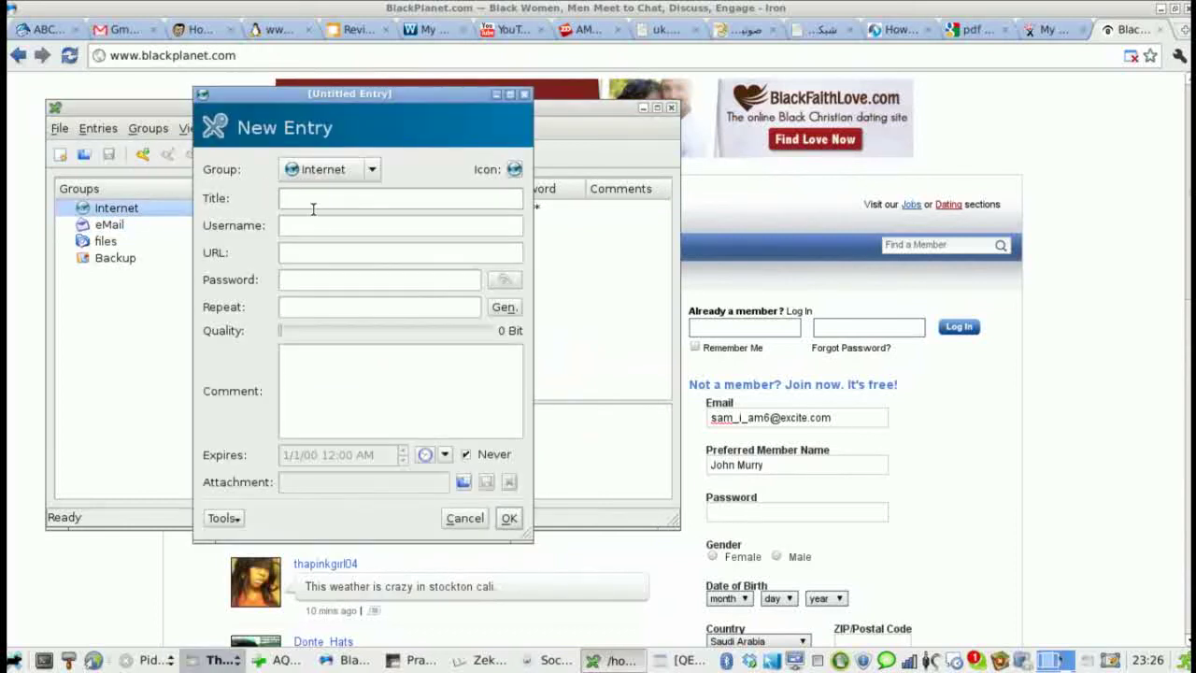
pyautogui.write('blackplanet')
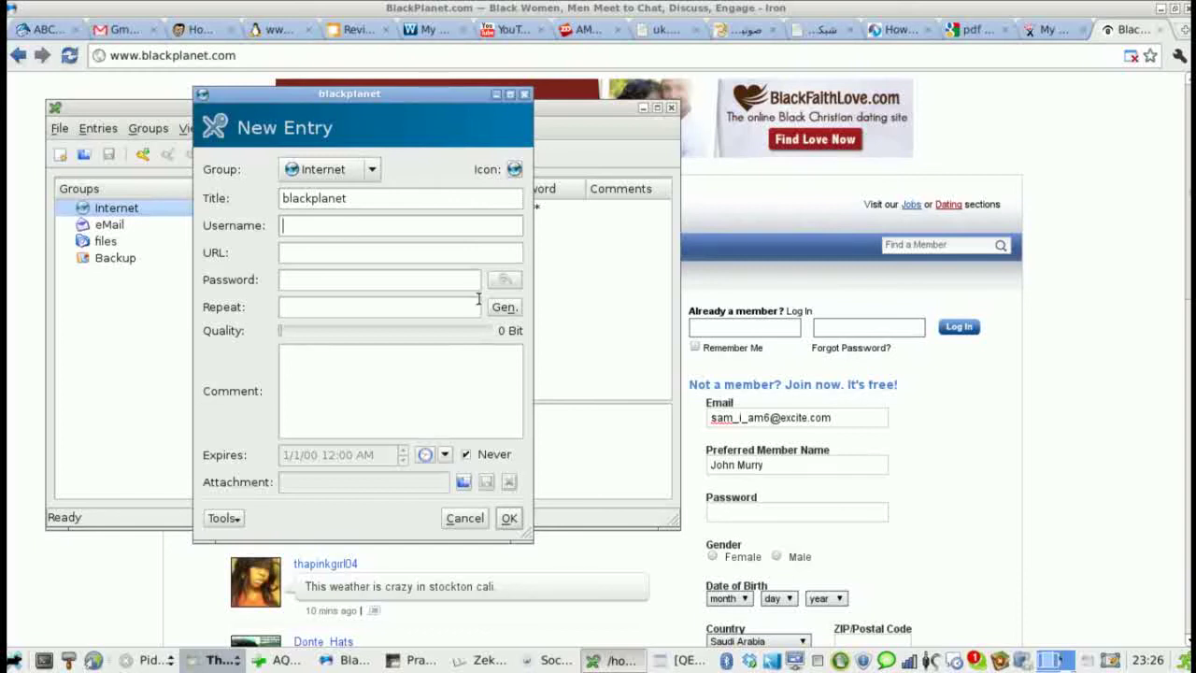
pyautogui.click(760, 416)
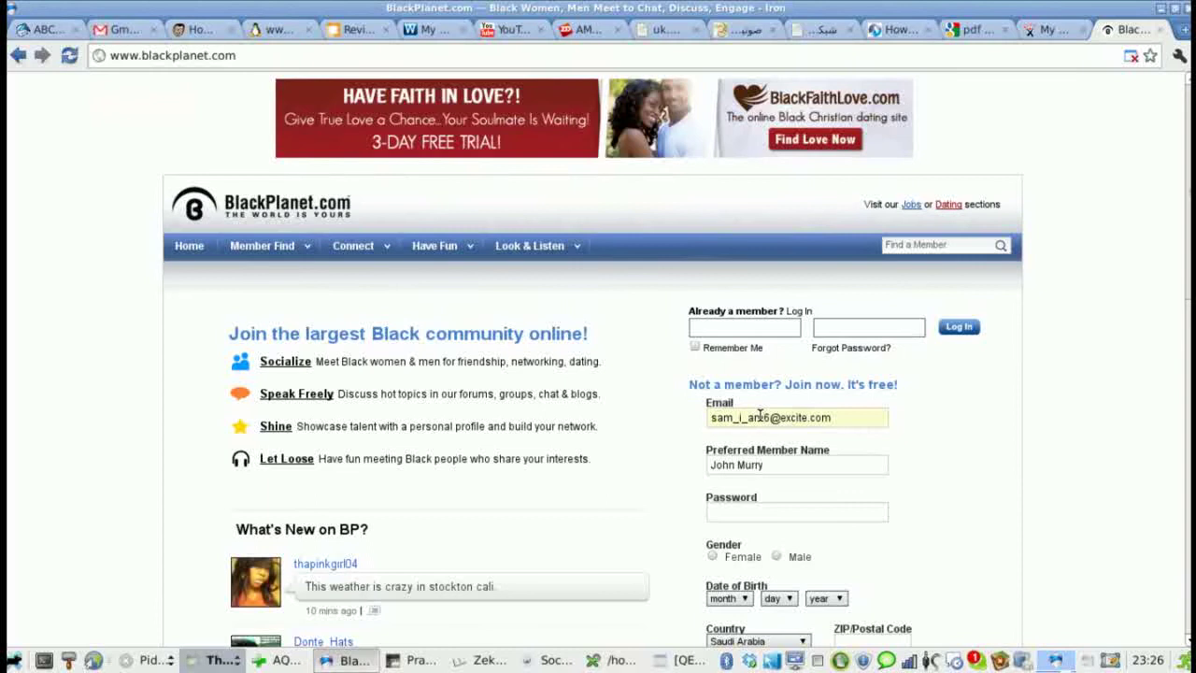
# - Copy the sign-up e-mail address into the entry's Username, followed by '/'
pyautogui.tripleClick(760, 416)
pyautogui.hotkey('ctrl', 'c')
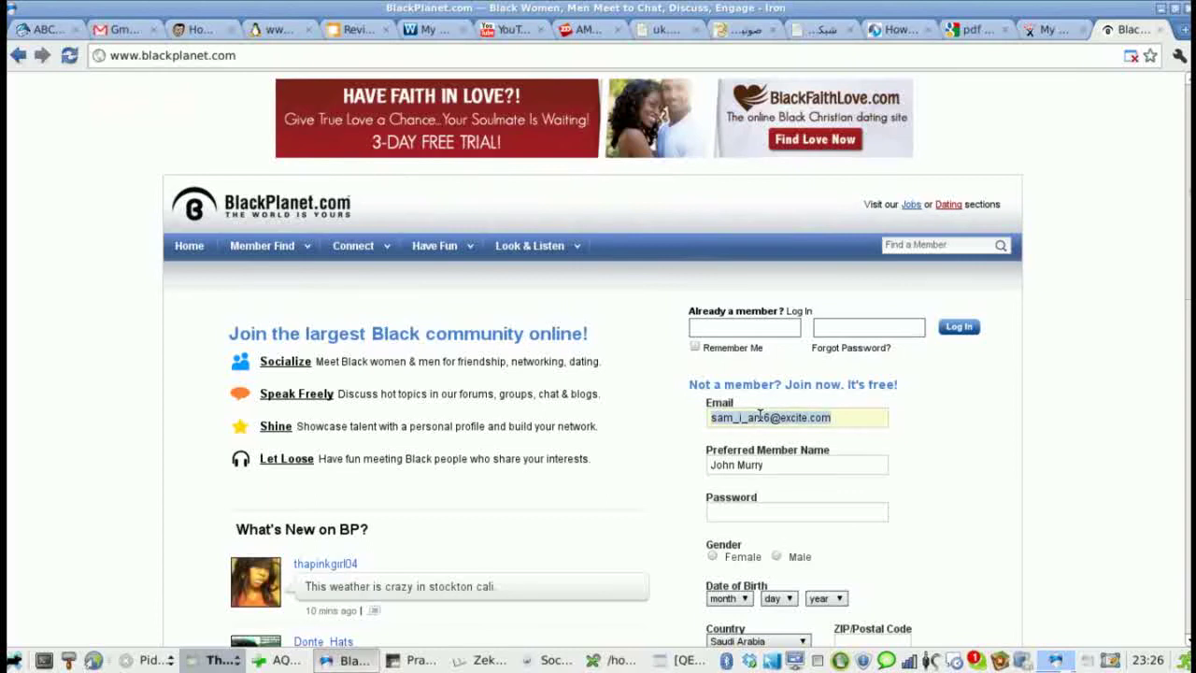
pyautogui.click(603, 657)
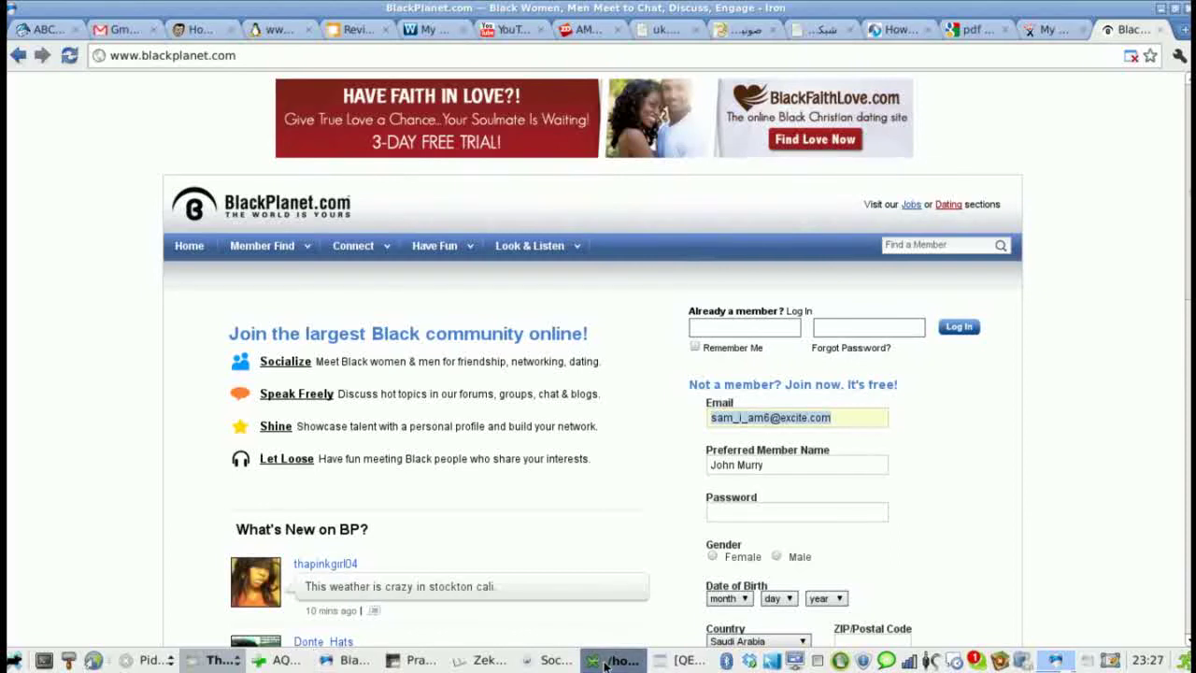
pyautogui.click(657, 665)
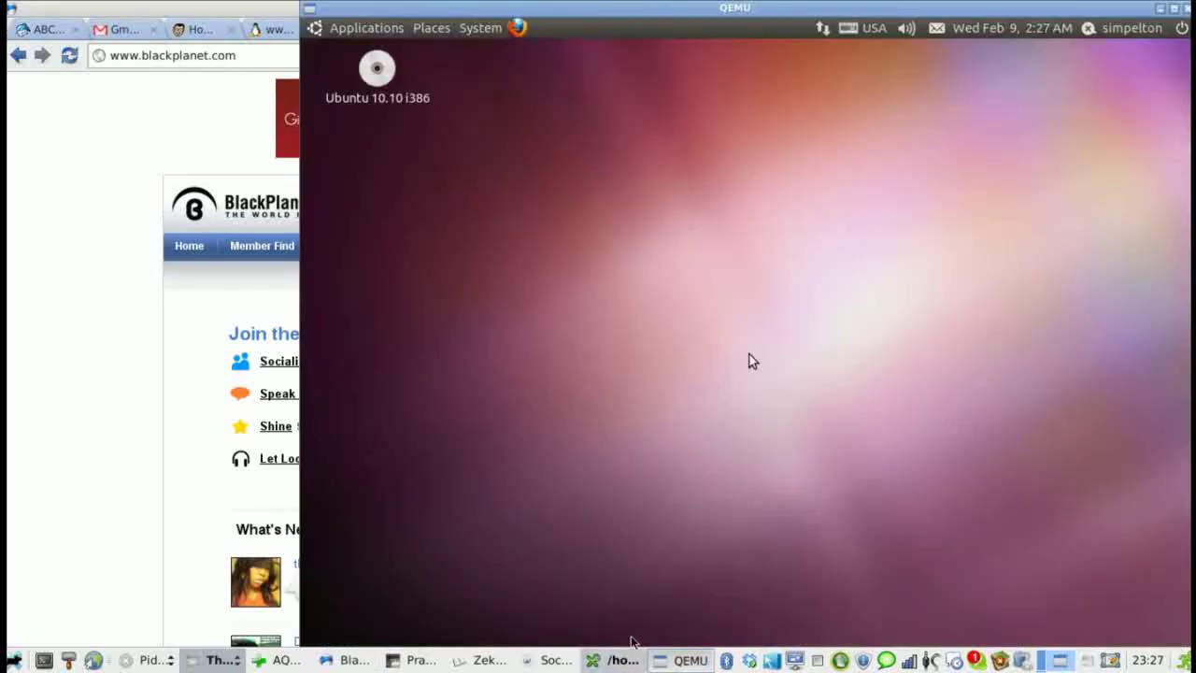
pyautogui.click(1160, 7)
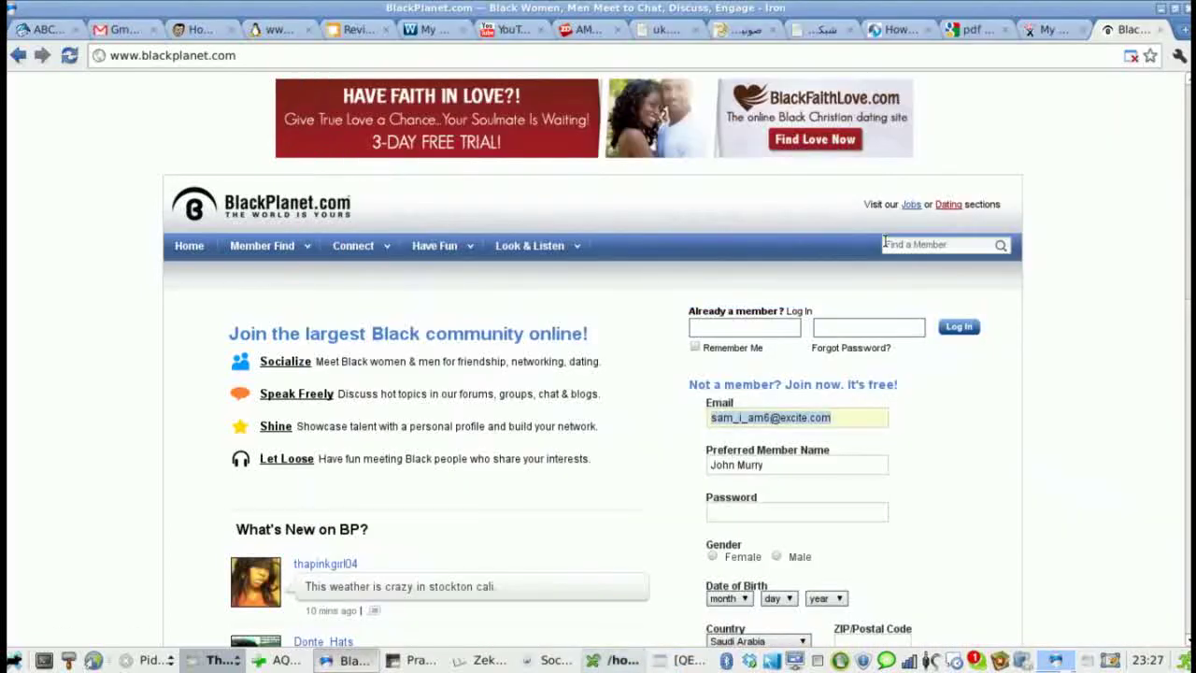
pyautogui.click(1159, 7)
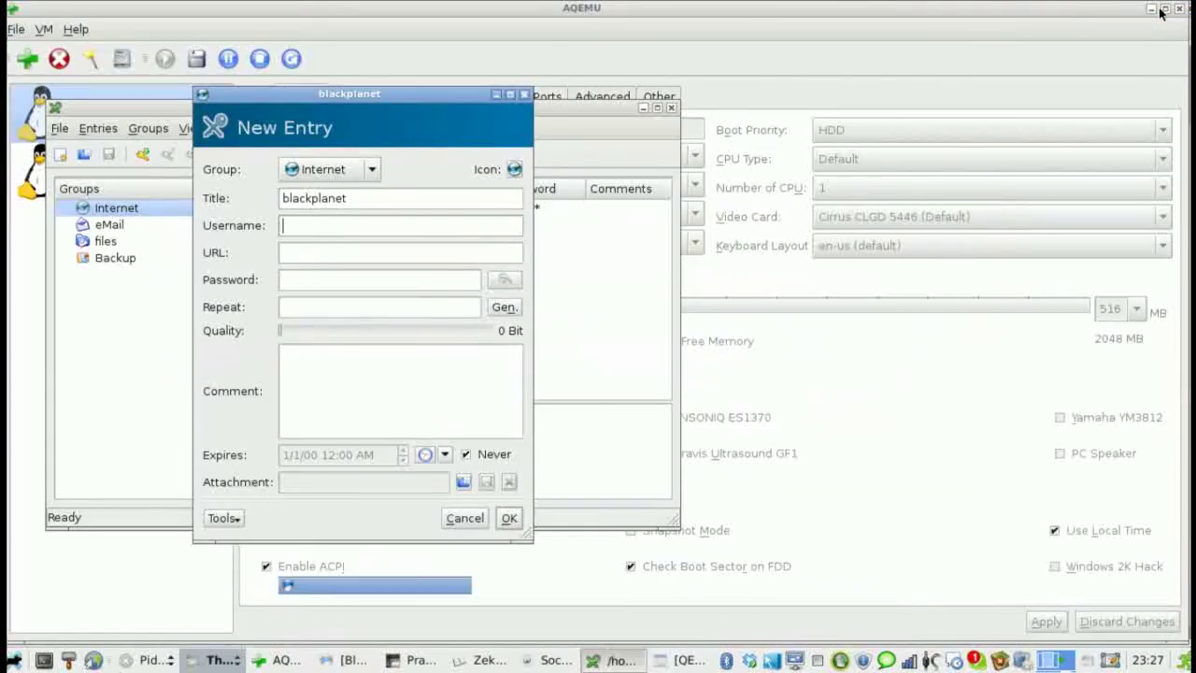
pyautogui.click(374, 225)
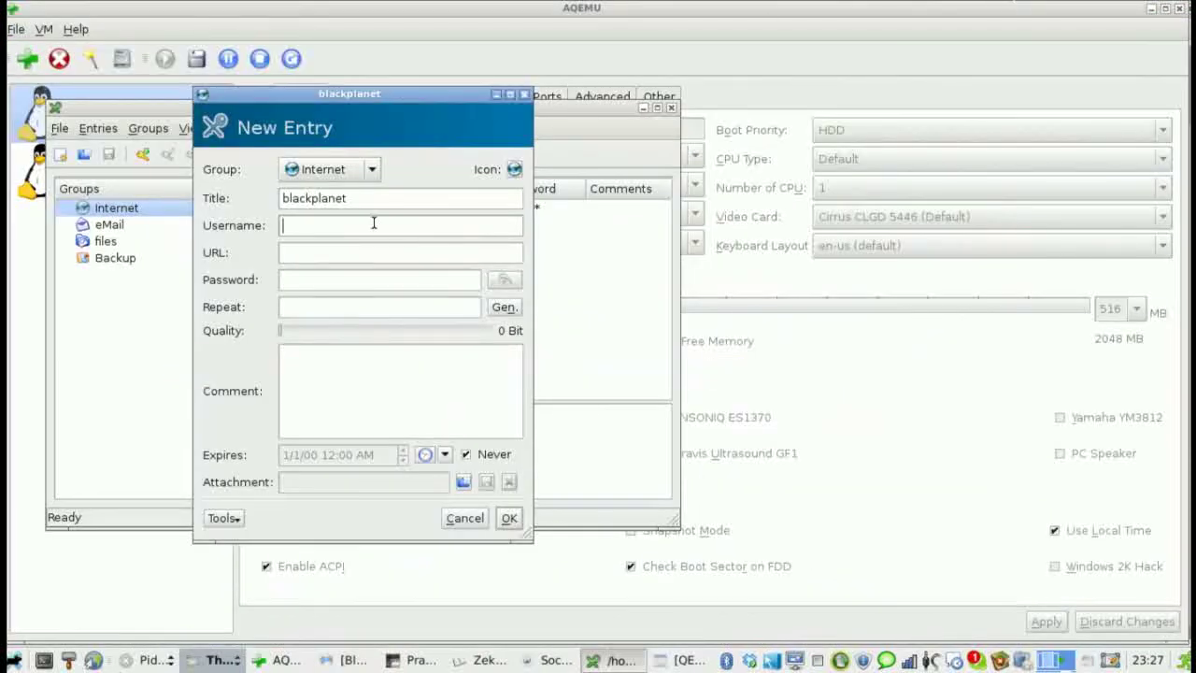
pyautogui.hotkey('ctrl', 'v')
pyautogui.write('/')
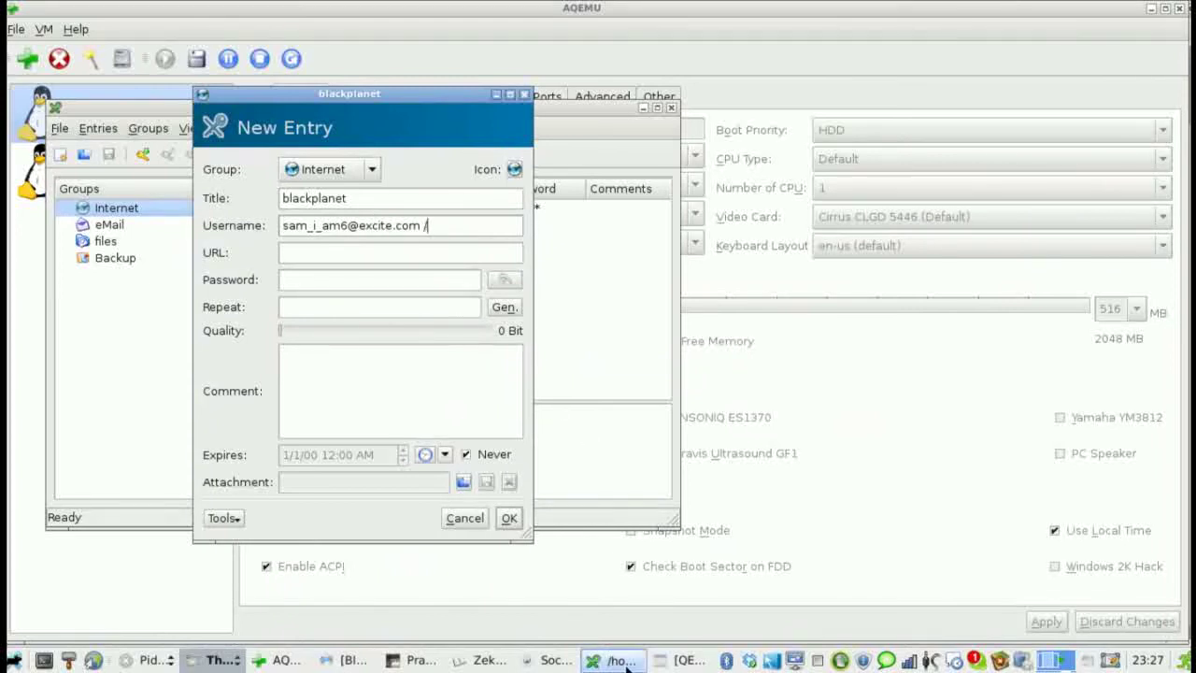
# - Append the preferred member name after the '/' in the Username field
pyautogui.click(332, 661)
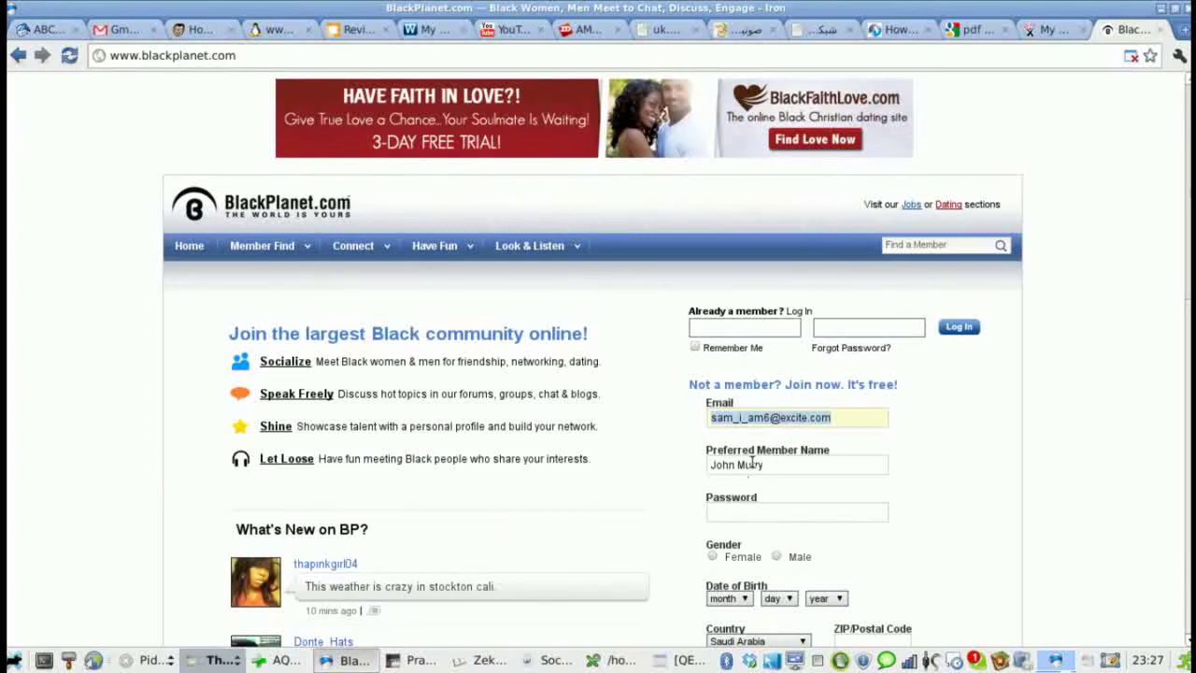
pyautogui.tripleClick(753, 463)
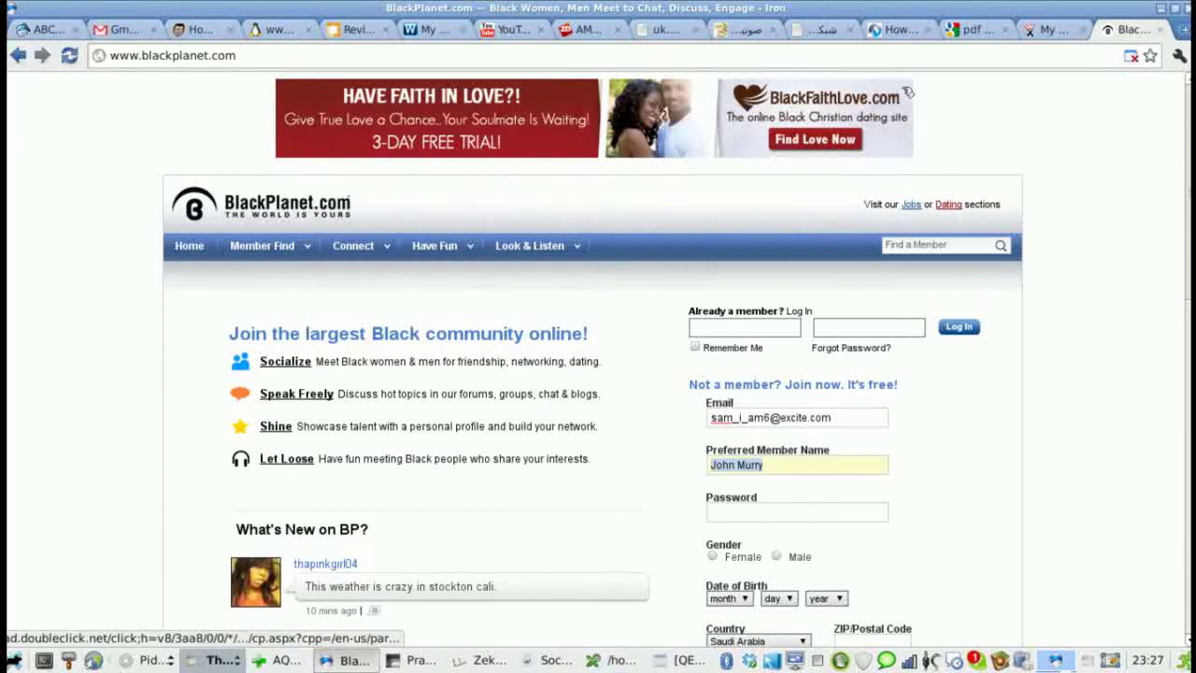
pyautogui.click(1160, 9)
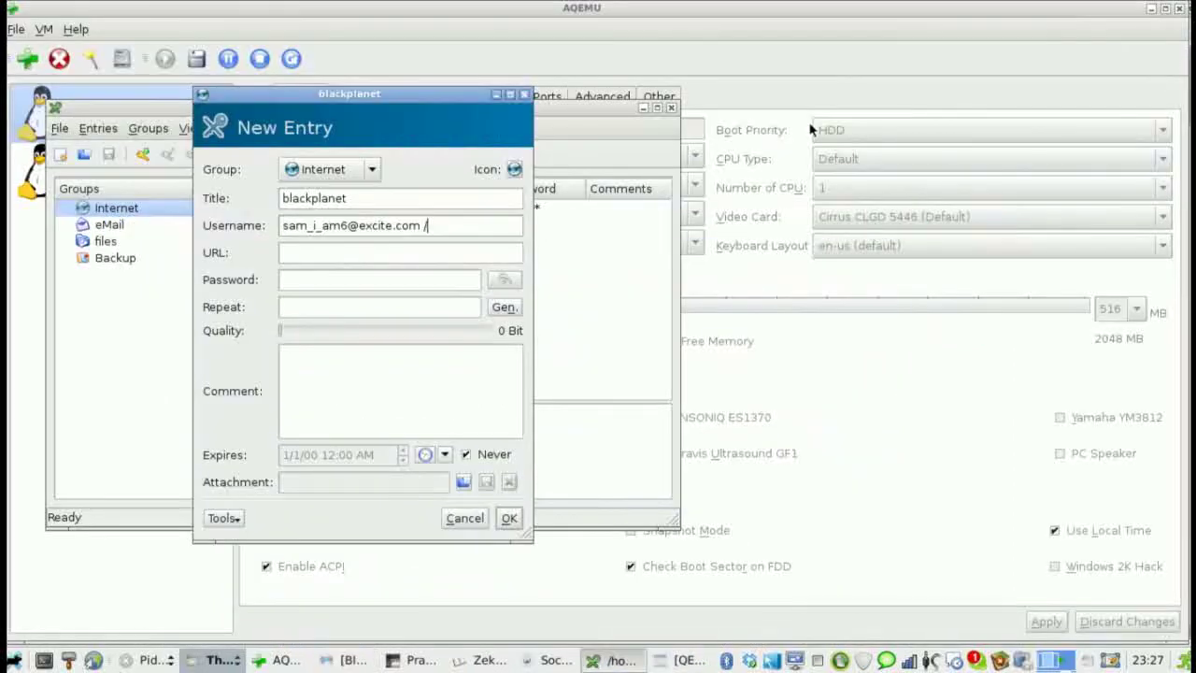
pyautogui.click(473, 226)
# - Generate a 20-character password, save the blackplanet entry, and copy its password
pyautogui.click(503, 307)
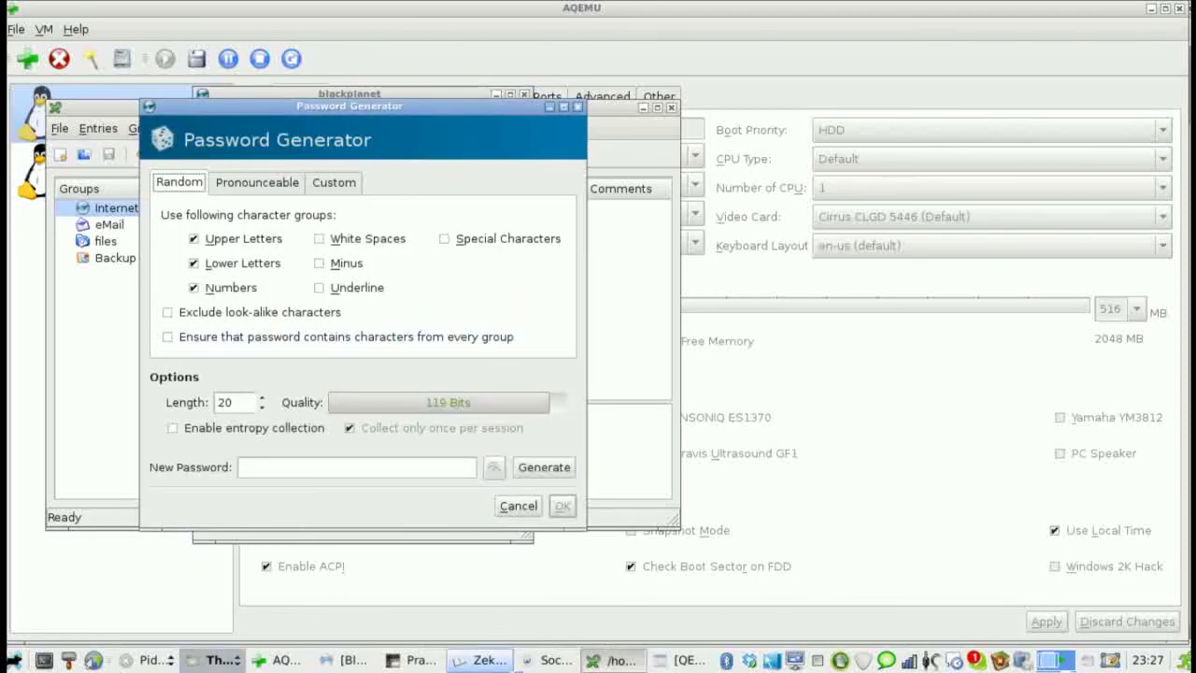
pyautogui.click(352, 663)
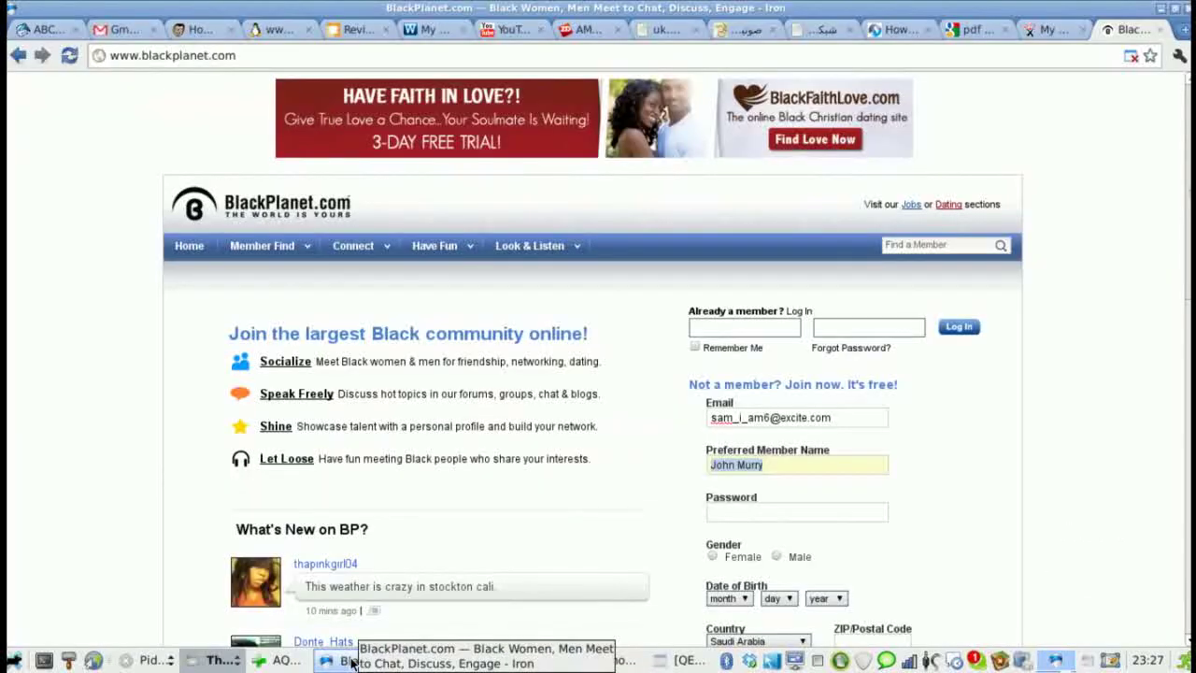
pyautogui.click(352, 662)
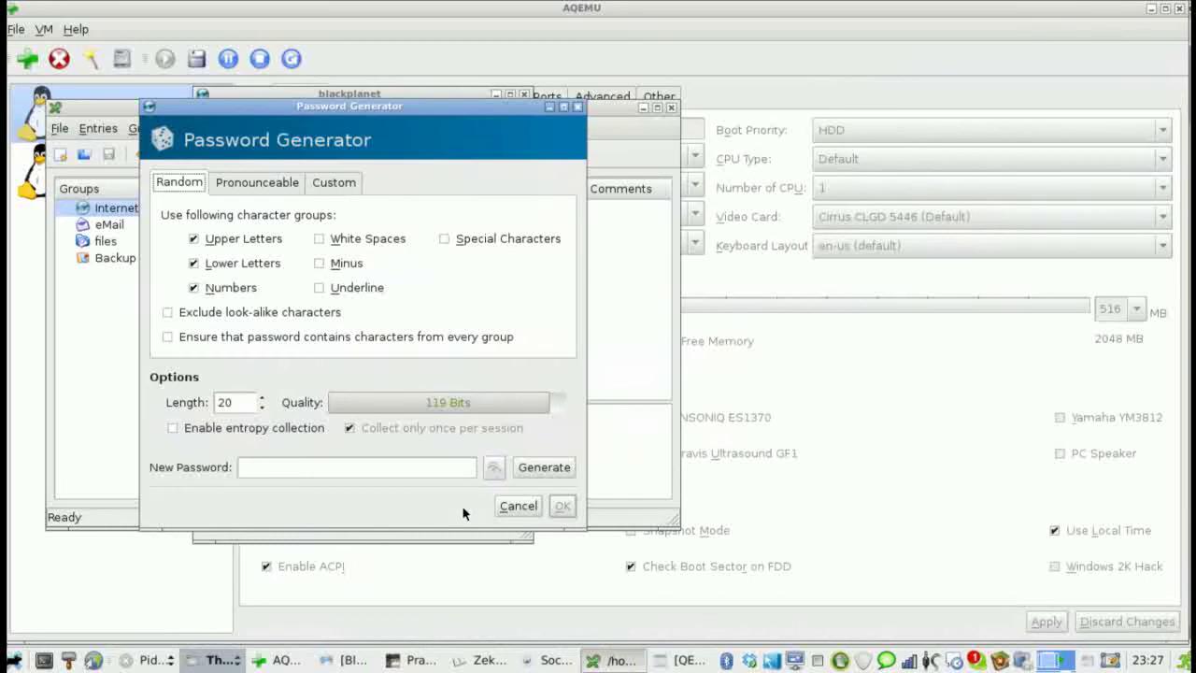
pyautogui.click(533, 469)
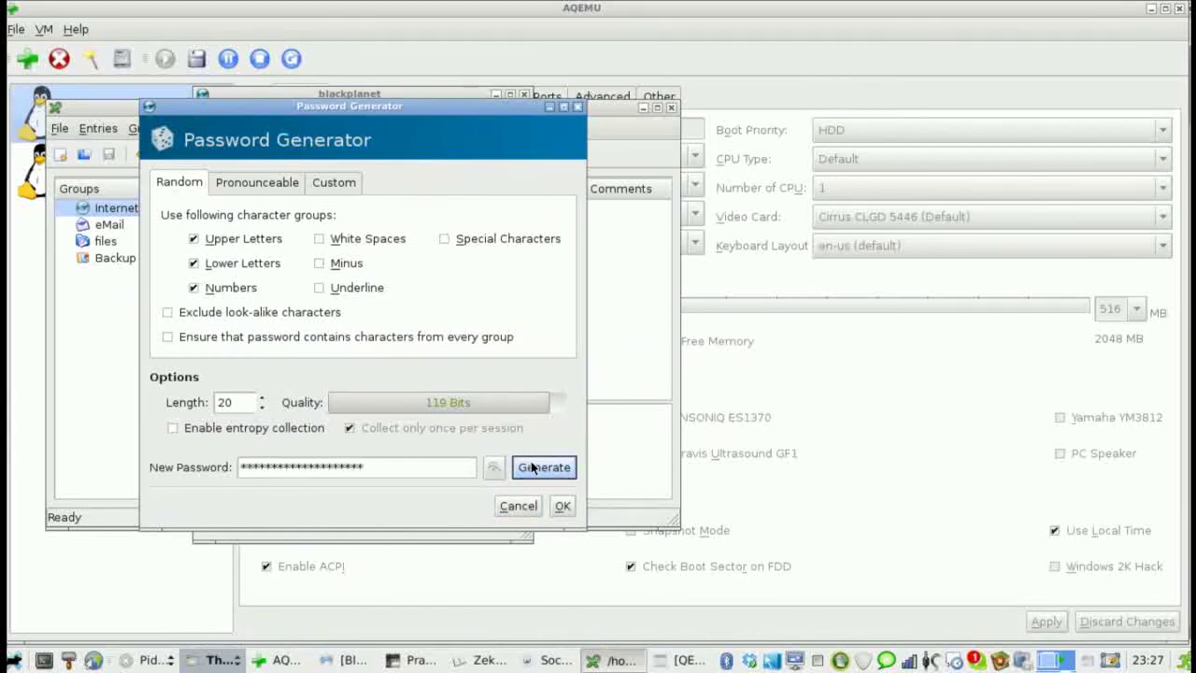
pyautogui.click(562, 508)
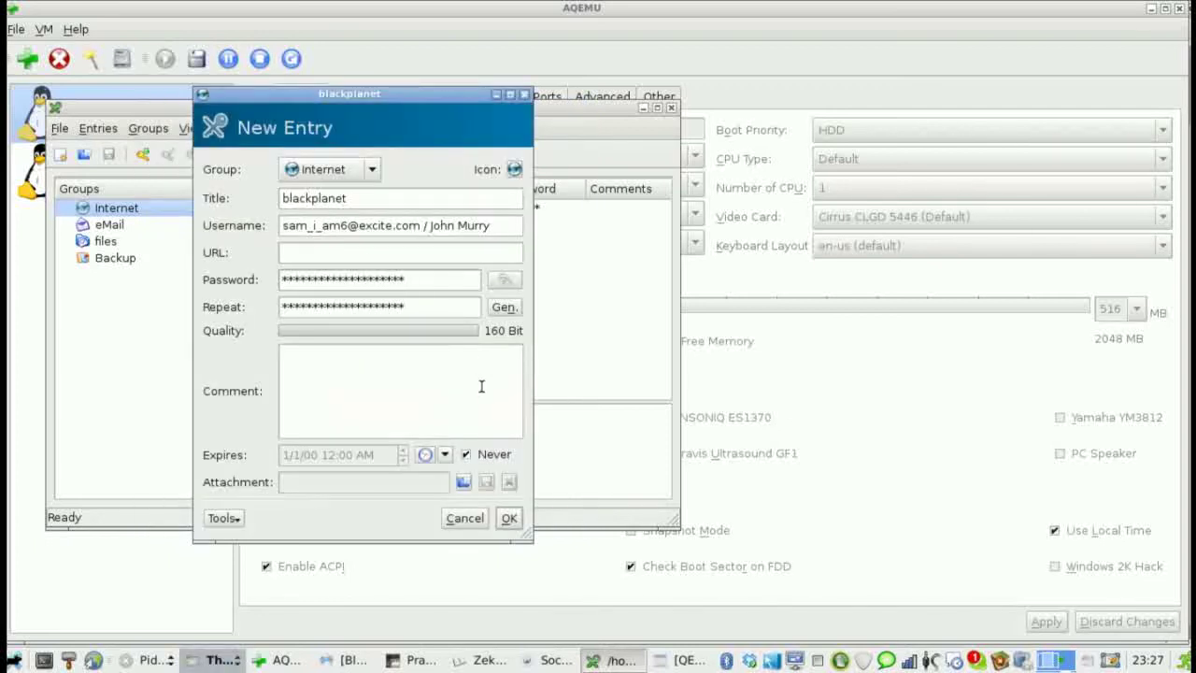
pyautogui.click(508, 519)
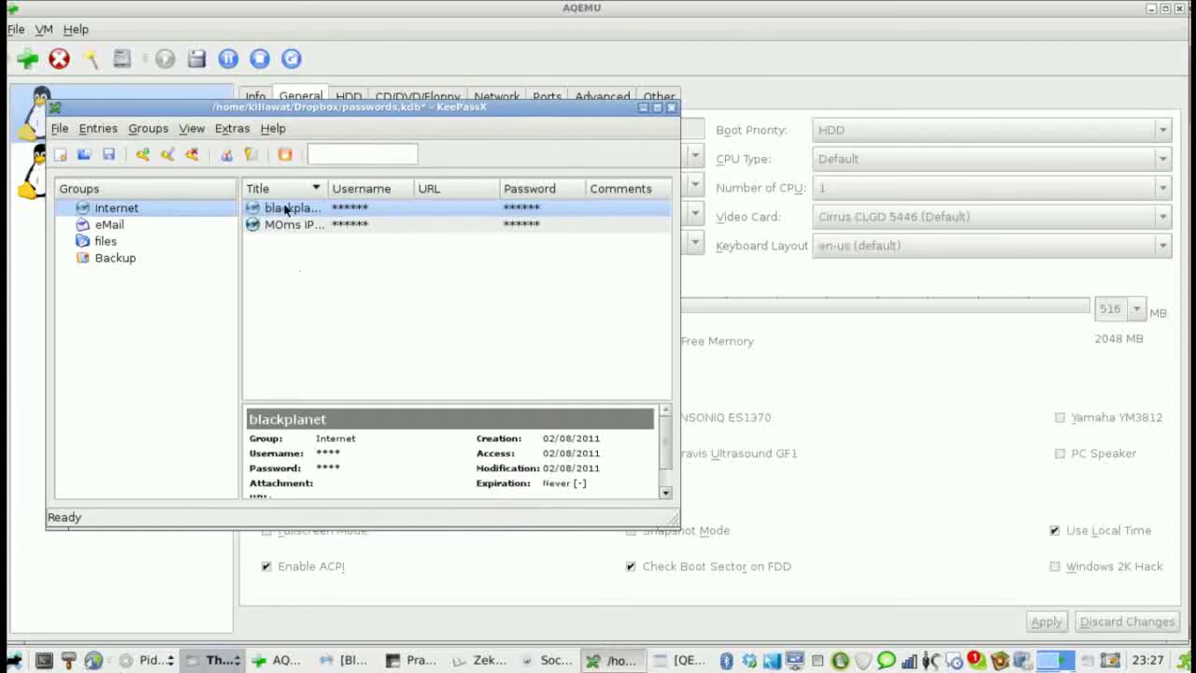
pyautogui.click(247, 157)
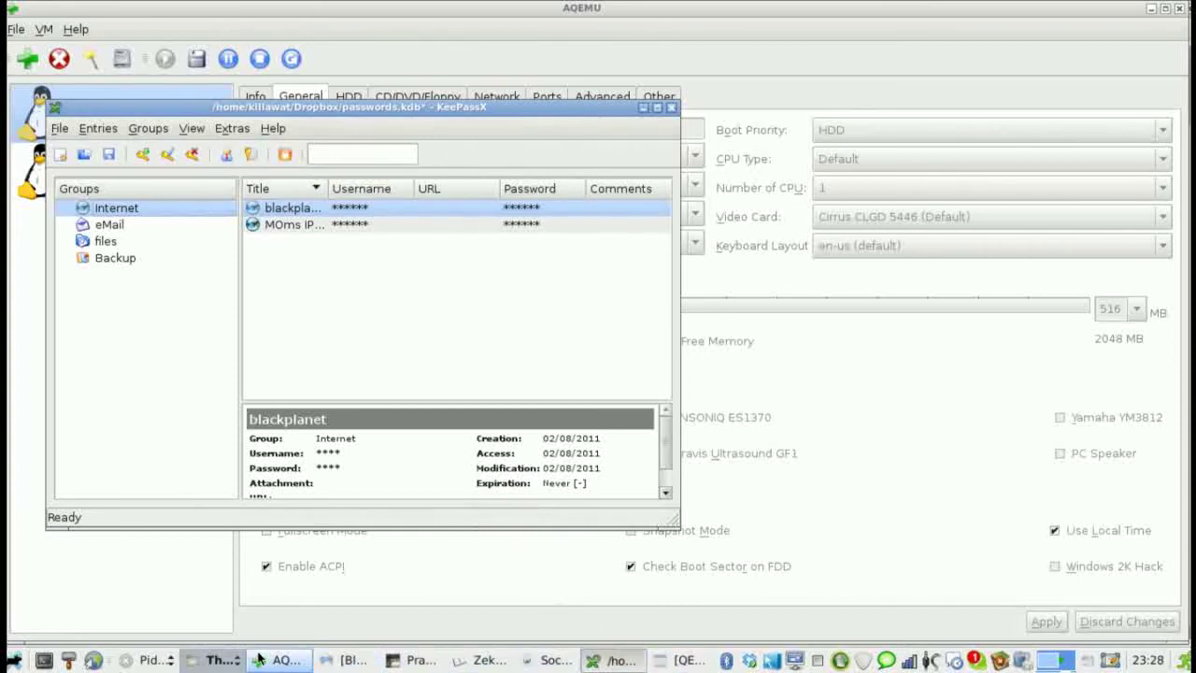
# - Paste the generated password into the BlackPlanet sign-up form and select Male gender
pyautogui.click(350, 660)
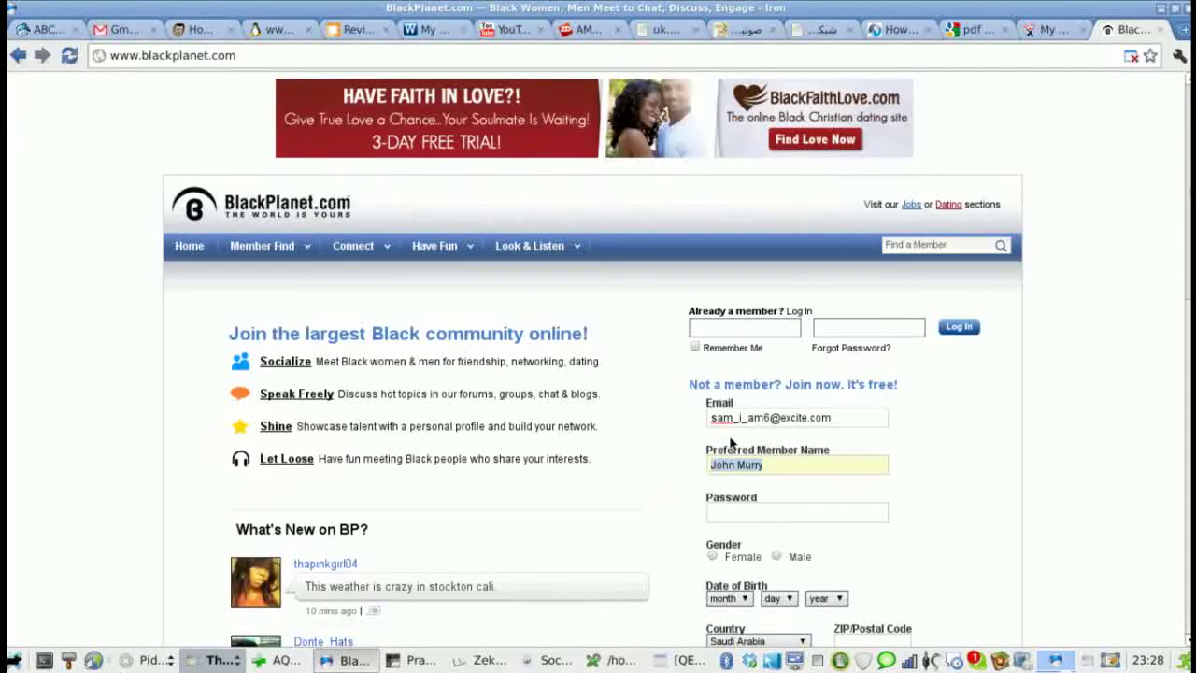
pyautogui.click(732, 507)
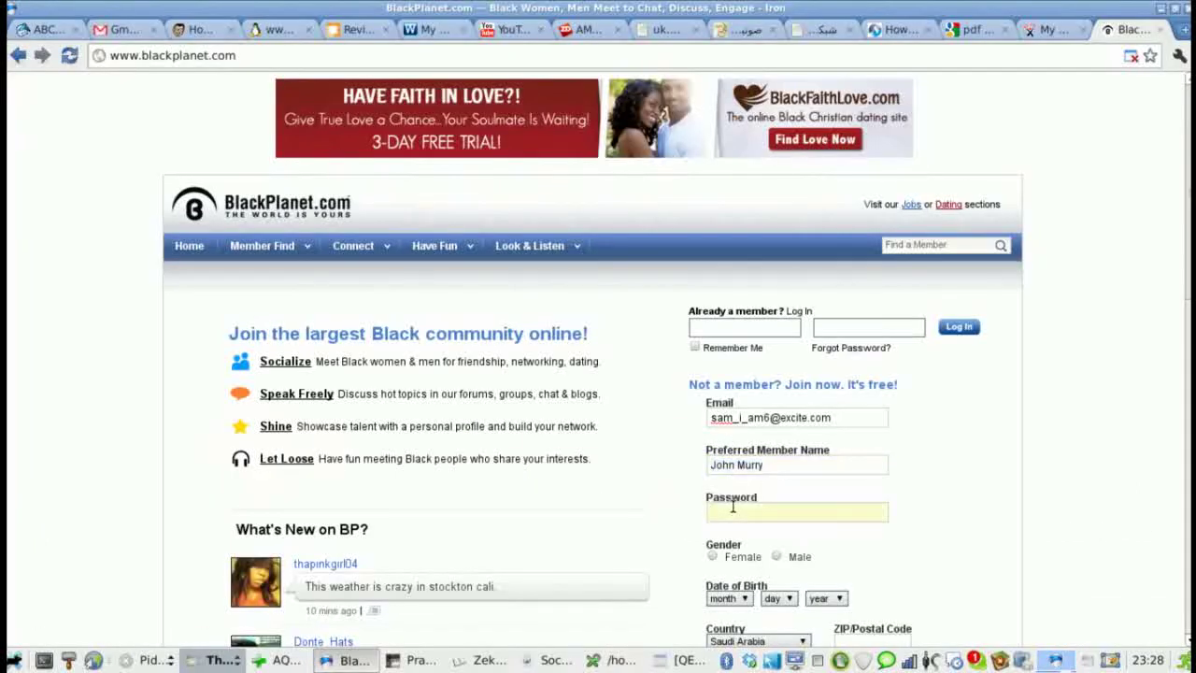
pyautogui.hotkey('ctrl', 'v')
pyautogui.scroll(-5, 869, 542)
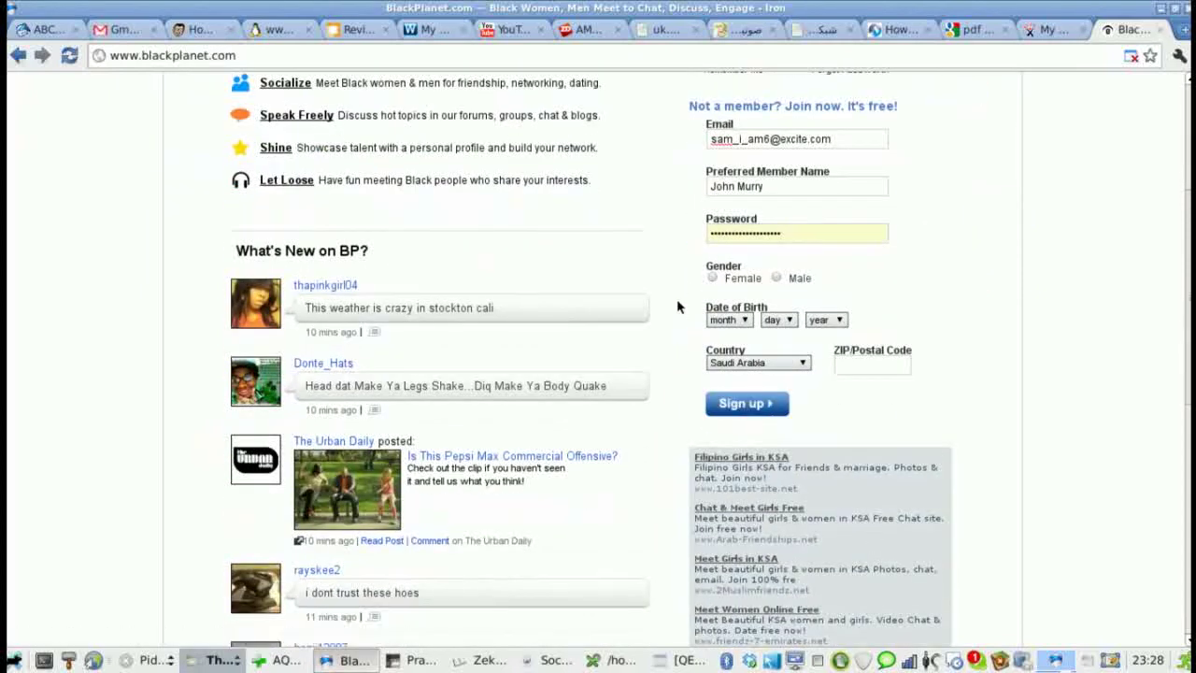
pyautogui.click(777, 278)
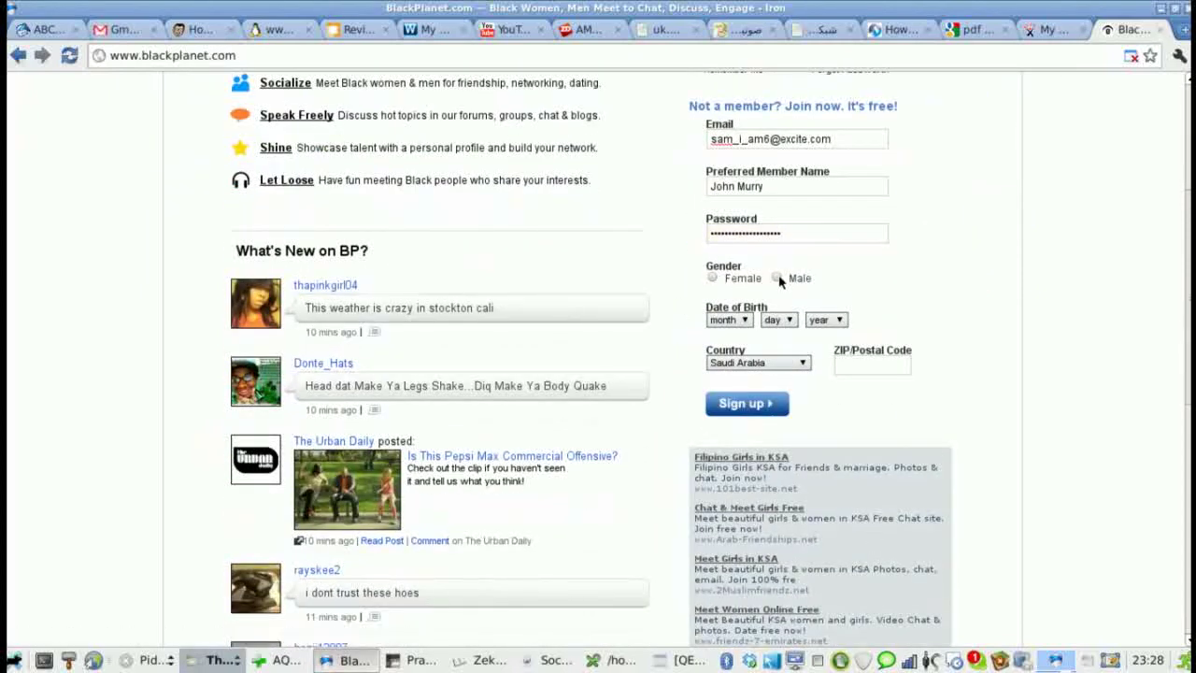
# - Set the birth date to Jul 19 1964
pyautogui.click(726, 321)
pyautogui.click(716, 421)
pyautogui.click(778, 323)
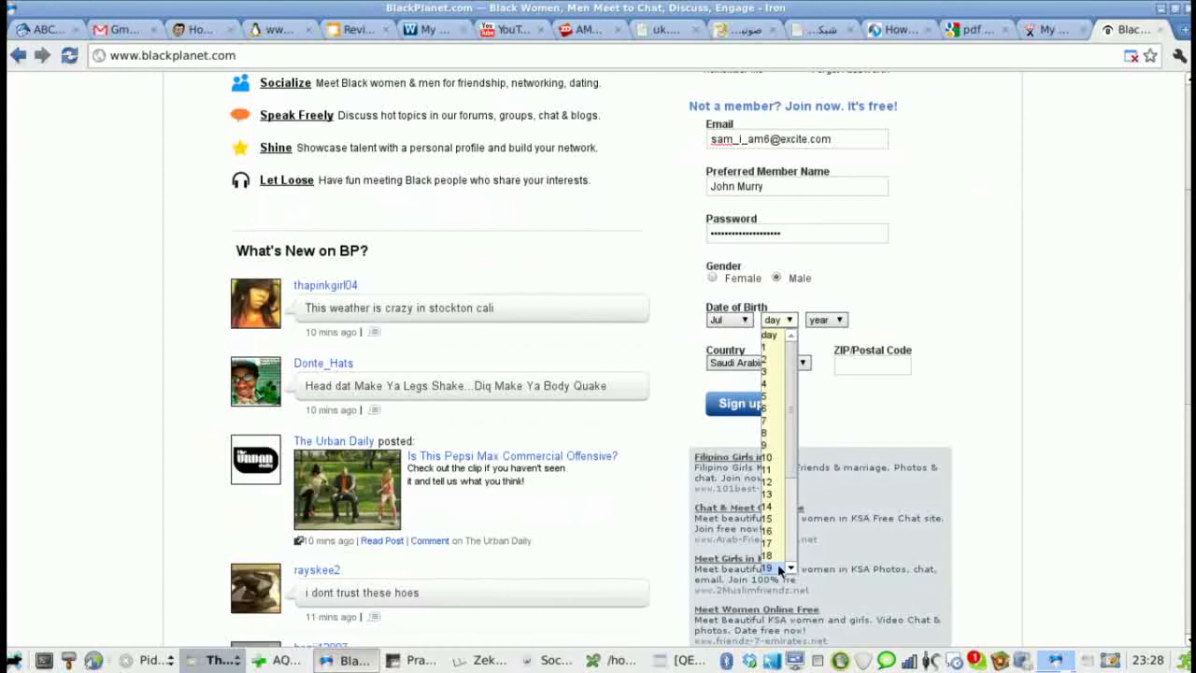
pyautogui.click(775, 567)
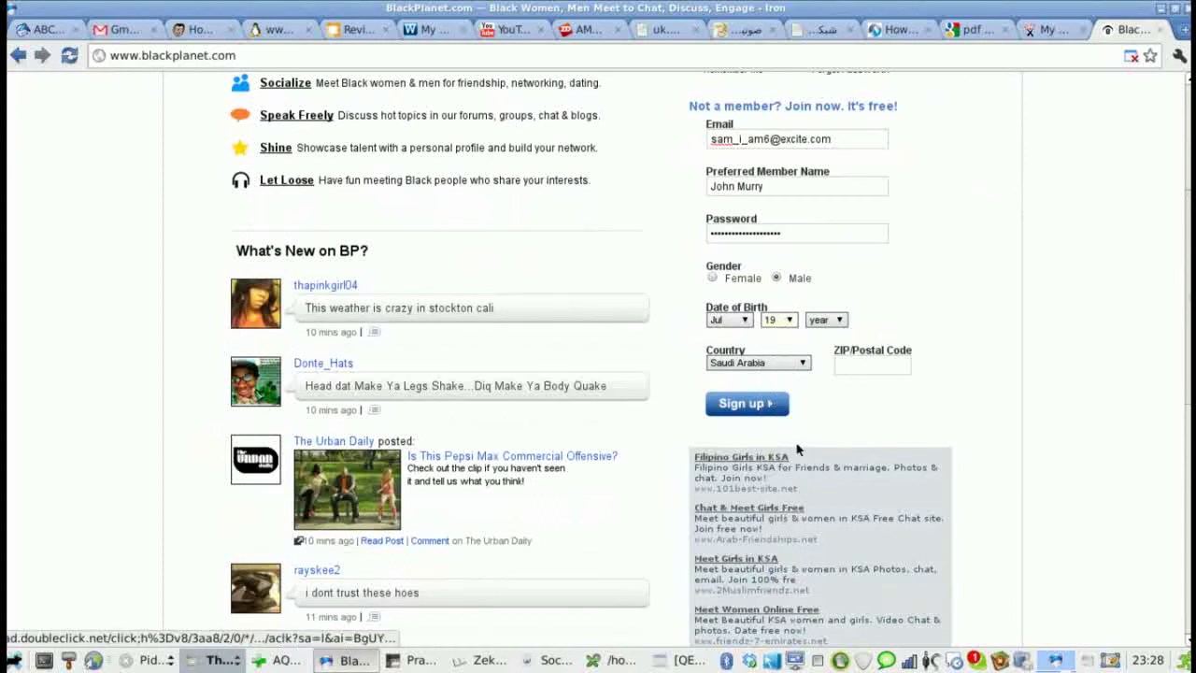
pyautogui.click(822, 327)
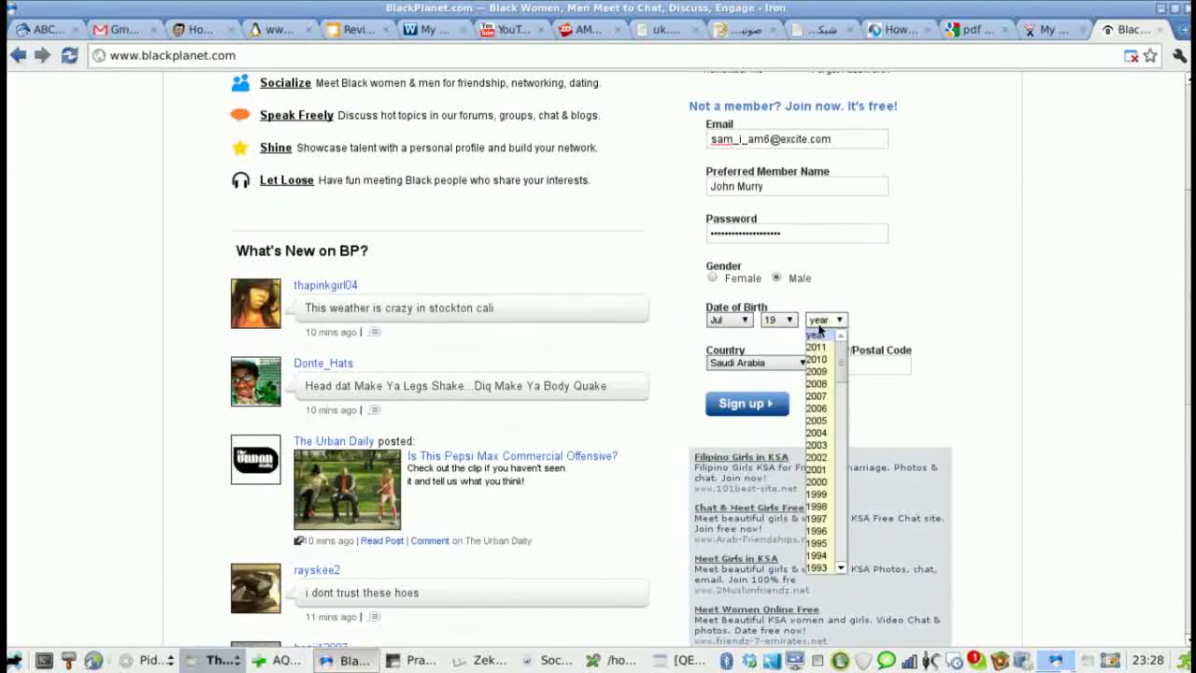
pyautogui.click(841, 568)
pyautogui.scroll(-9, 841, 568)
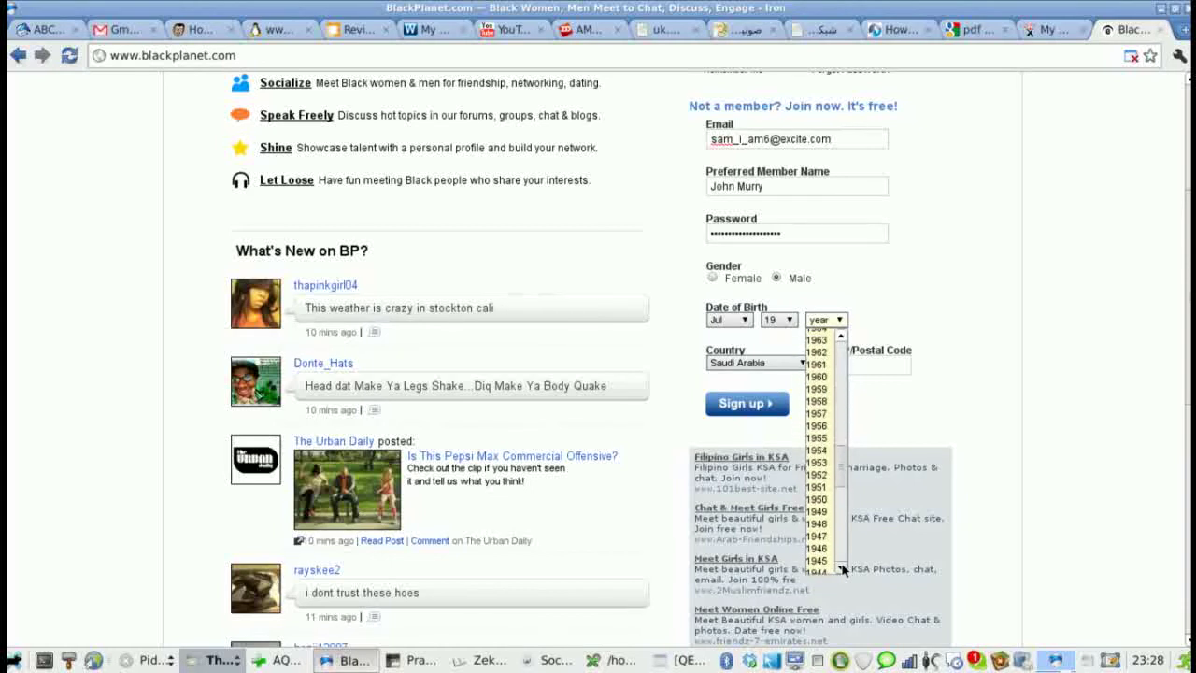
pyautogui.scroll(1, 815, 342)
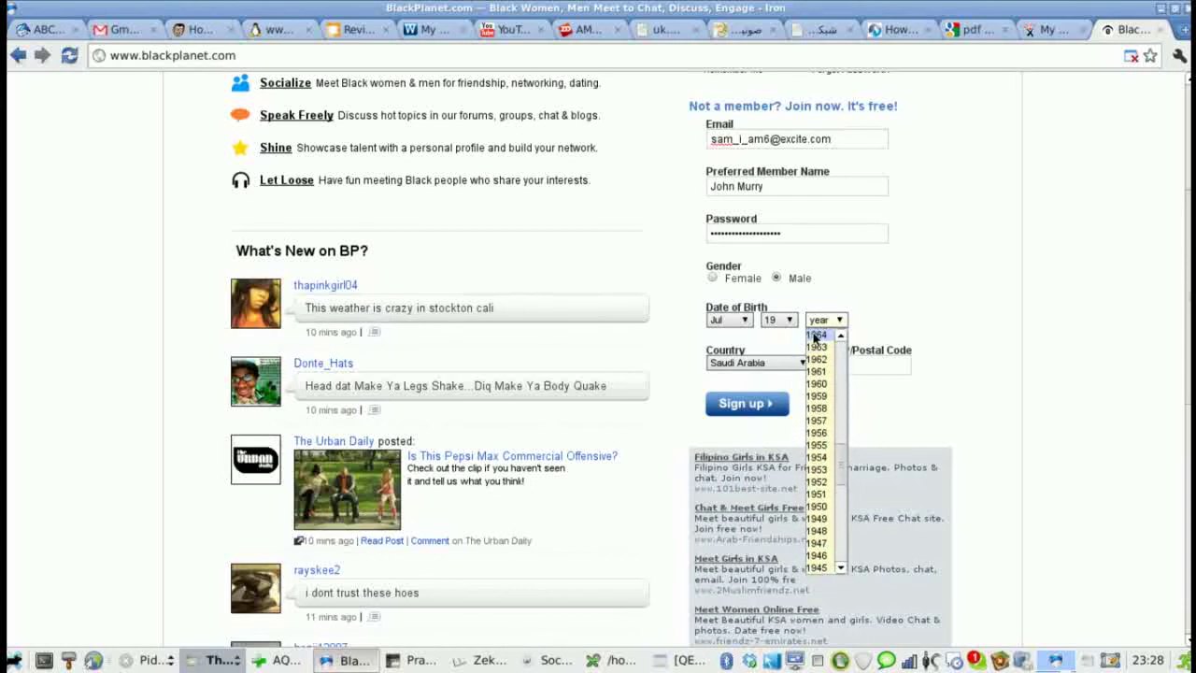
pyautogui.click(815, 340)
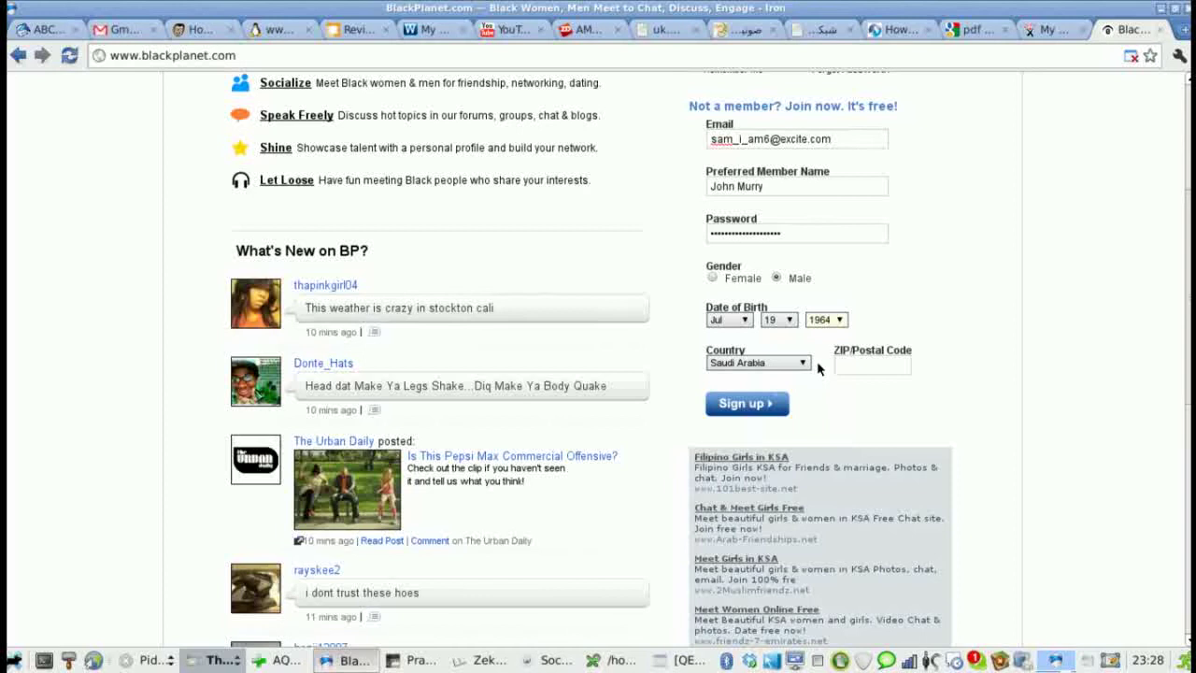
# - Enter the ZIP code and submit the sign-up form
pyautogui.click(842, 365)
pyautogui.write('1422')
pyautogui.write('3')
pyautogui.click(739, 405)
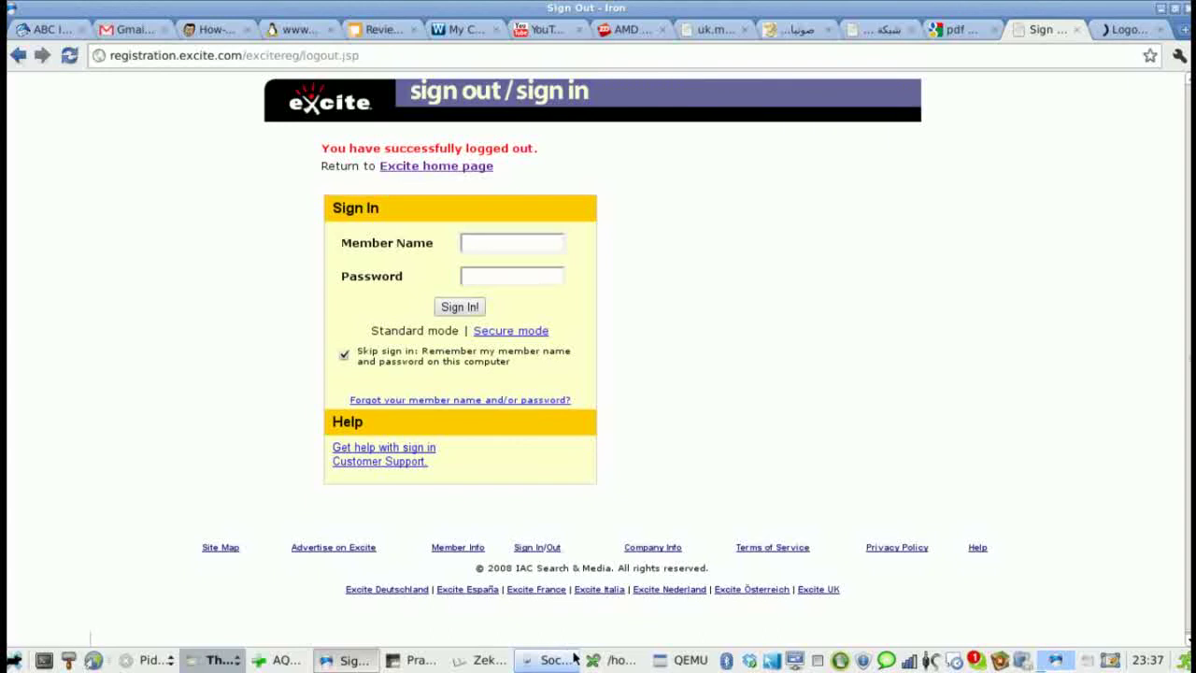
# - Paste the excite account's stored member name into Excite's Member Name field
pyautogui.click(612, 660)
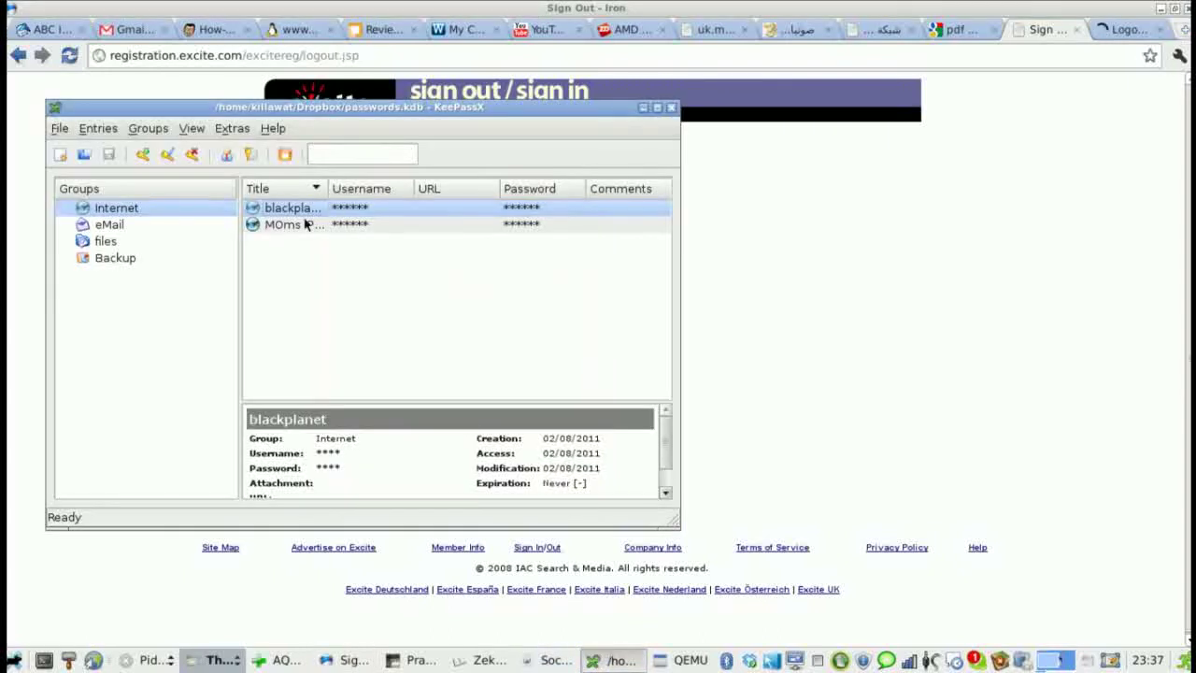
pyautogui.click(103, 233)
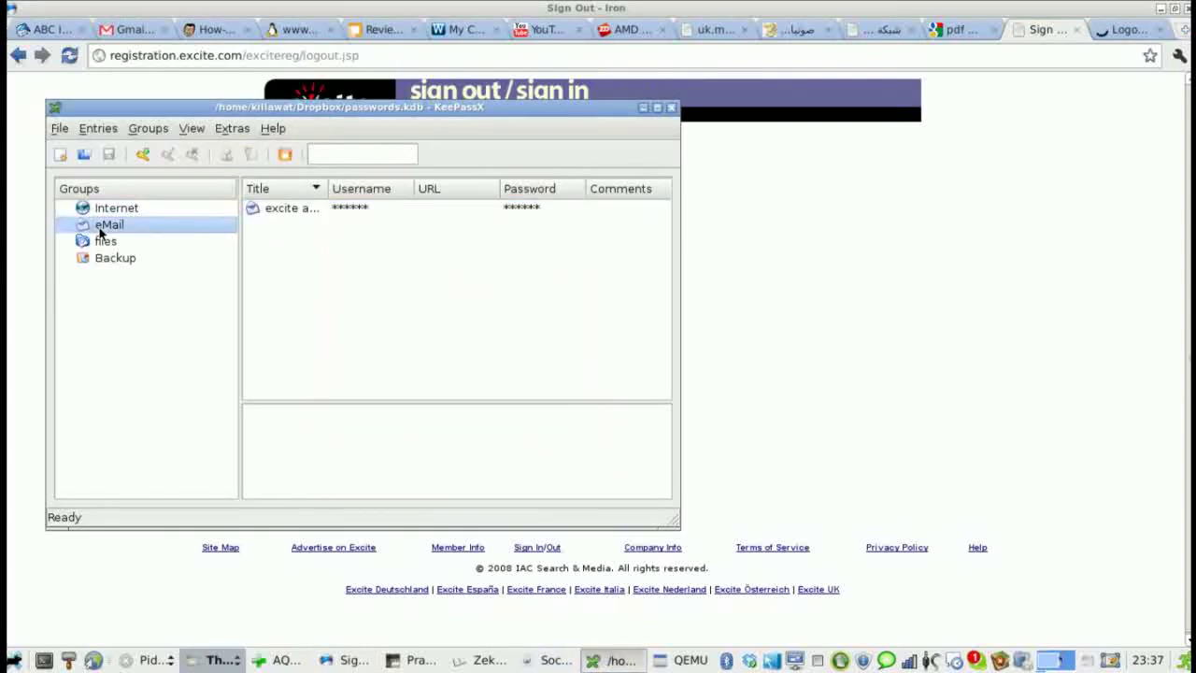
pyautogui.click(291, 213)
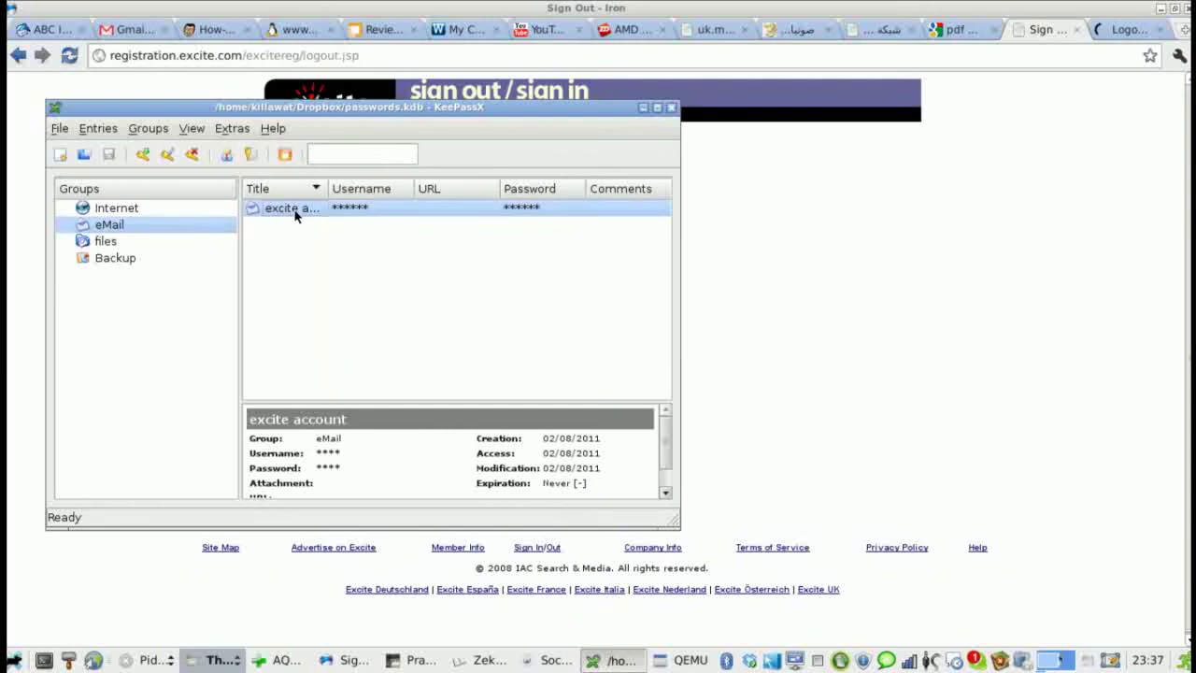
pyautogui.click(225, 154)
pyautogui.click(705, 194)
pyautogui.click(496, 238)
pyautogui.write('sam_i_am6')
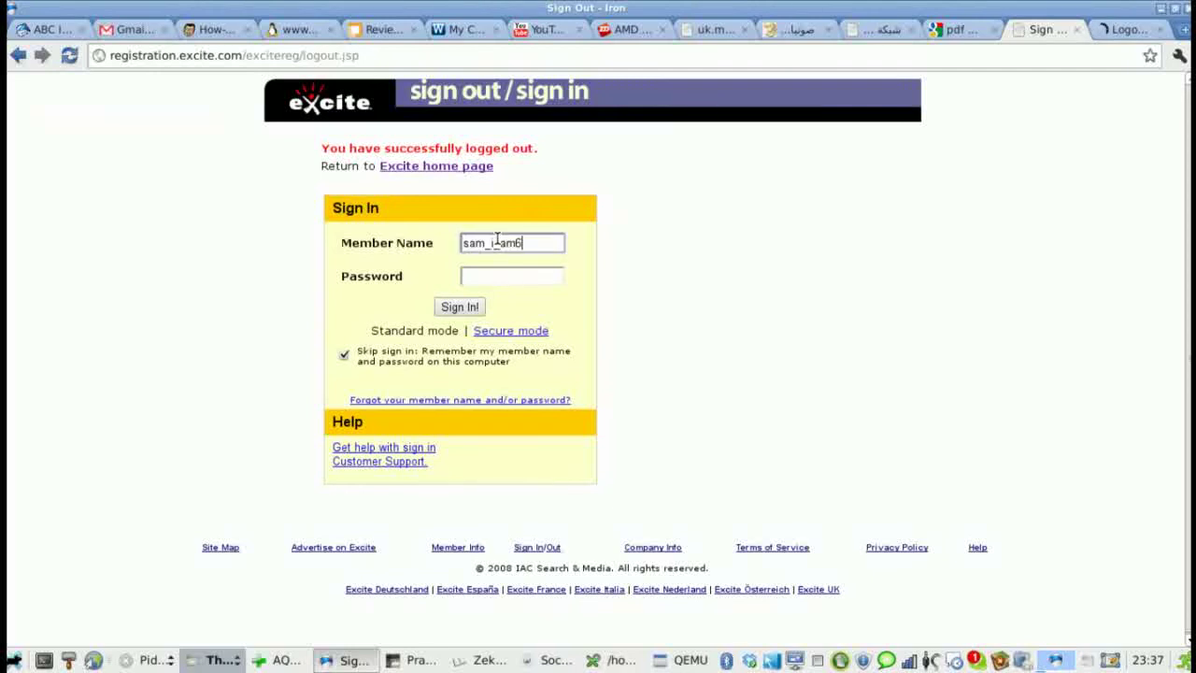
# - Paste the stored Excite password into the Password field and sign in
pyautogui.click(612, 663)
pyautogui.click(251, 156)
pyautogui.click(781, 287)
pyautogui.click(502, 272)
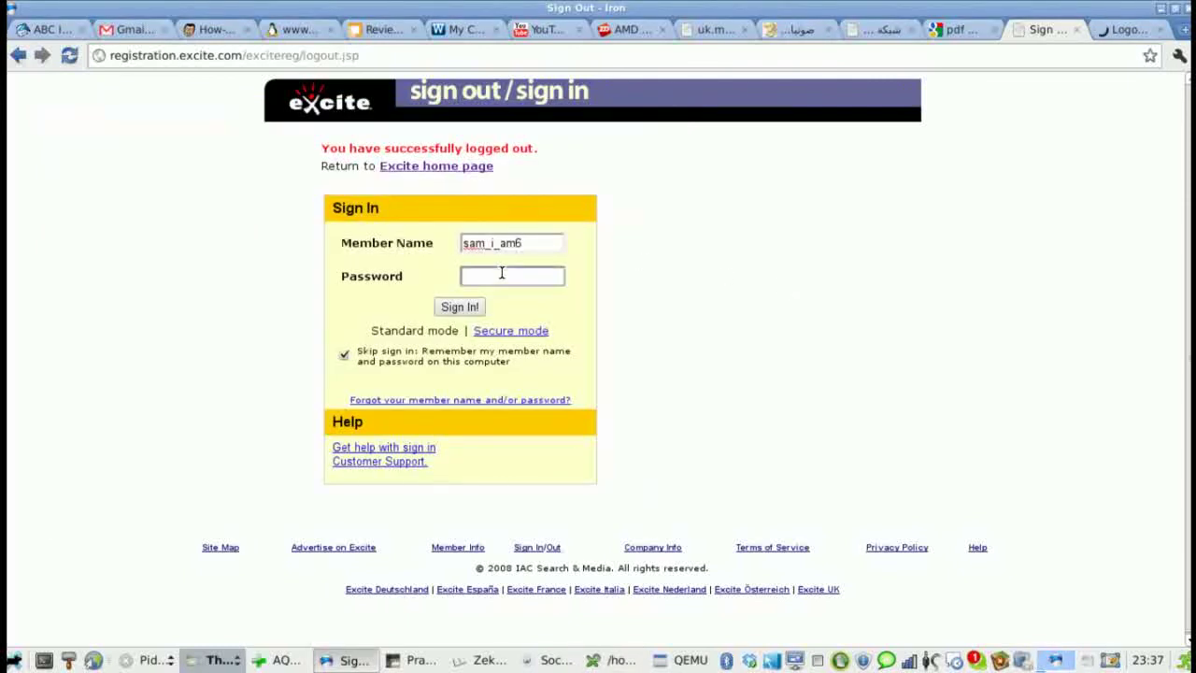
pyautogui.hotkey('ctrl', 'v')
pyautogui.click(449, 310)
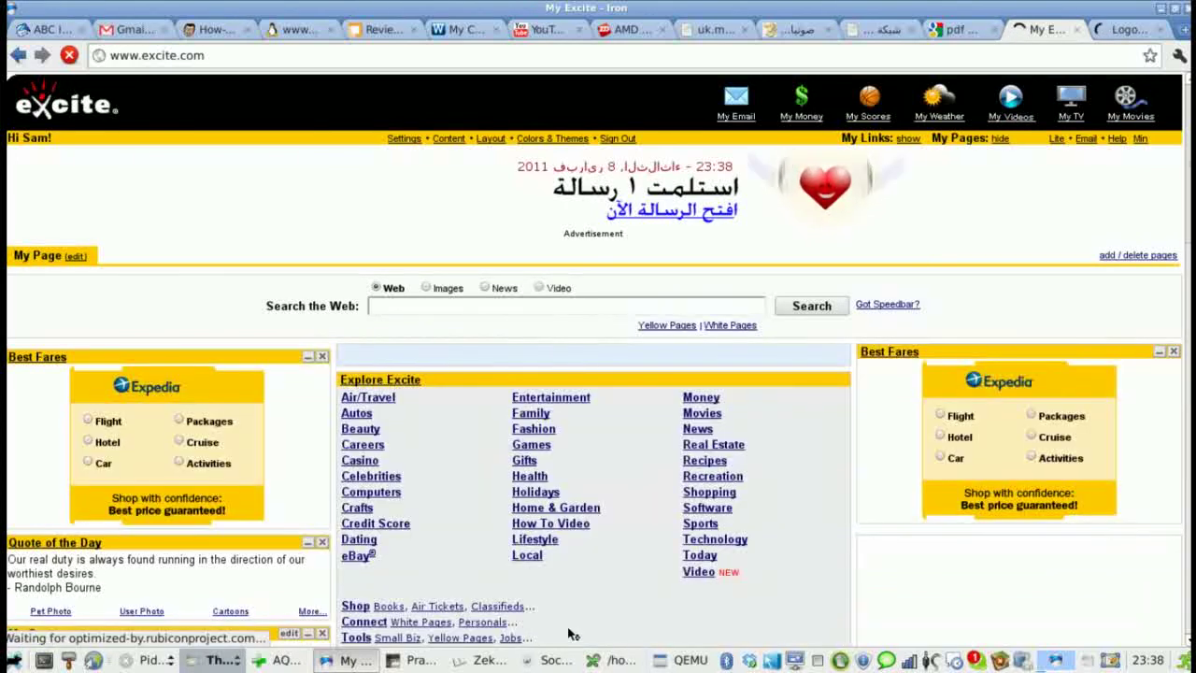
# - Once My Excite loads, briefly raise and hide KeePassX, then switch to the BlackPlanet tab
pyautogui.click(603, 663)
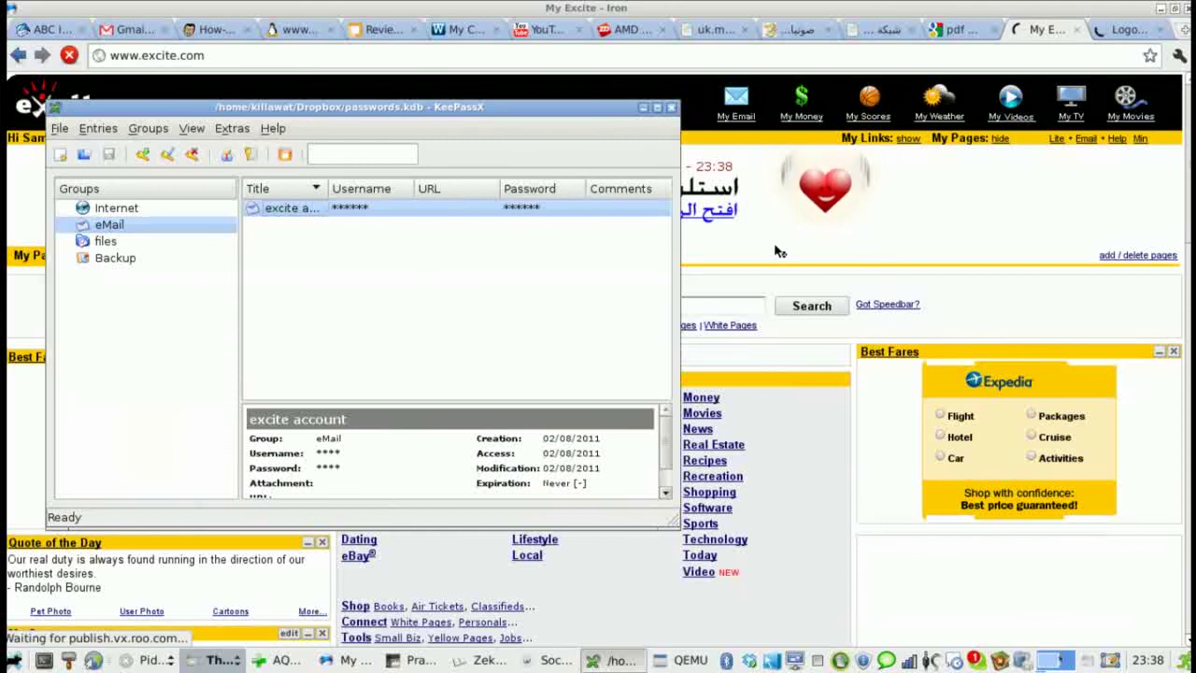
pyautogui.click(822, 284)
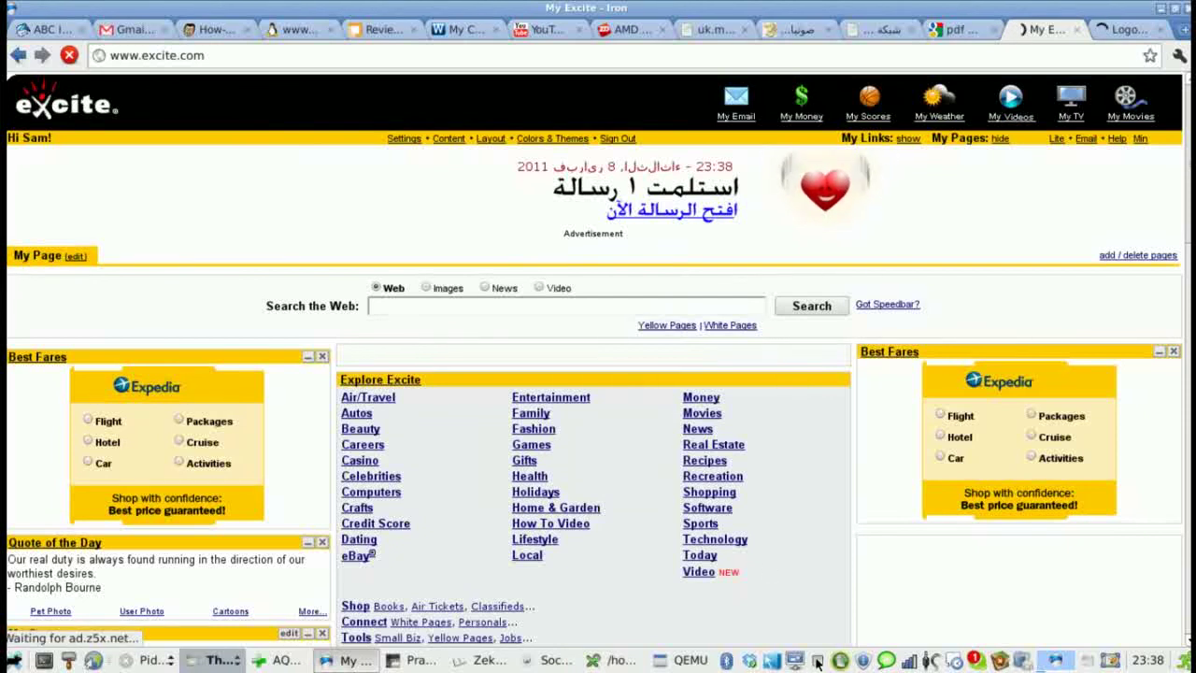
pyautogui.hotkey('ctrl', 'Tab')
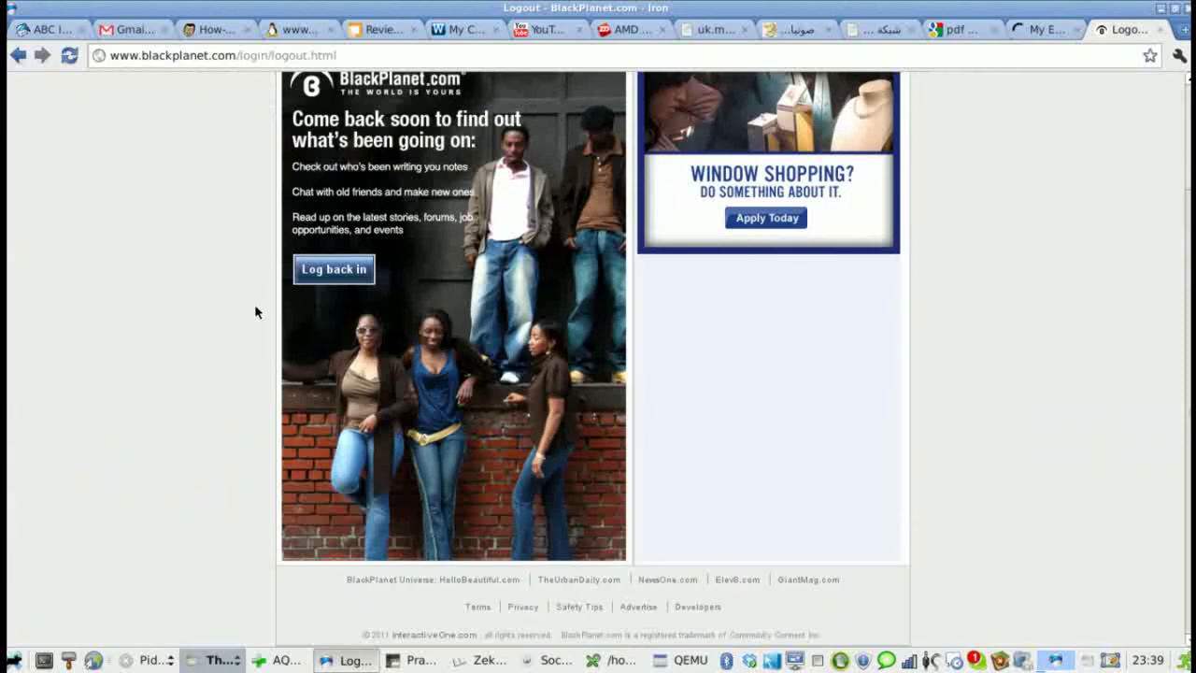
# - Use 'Log back in' on BlackPlanet's logout page to reach the member login form
pyautogui.click(325, 271)
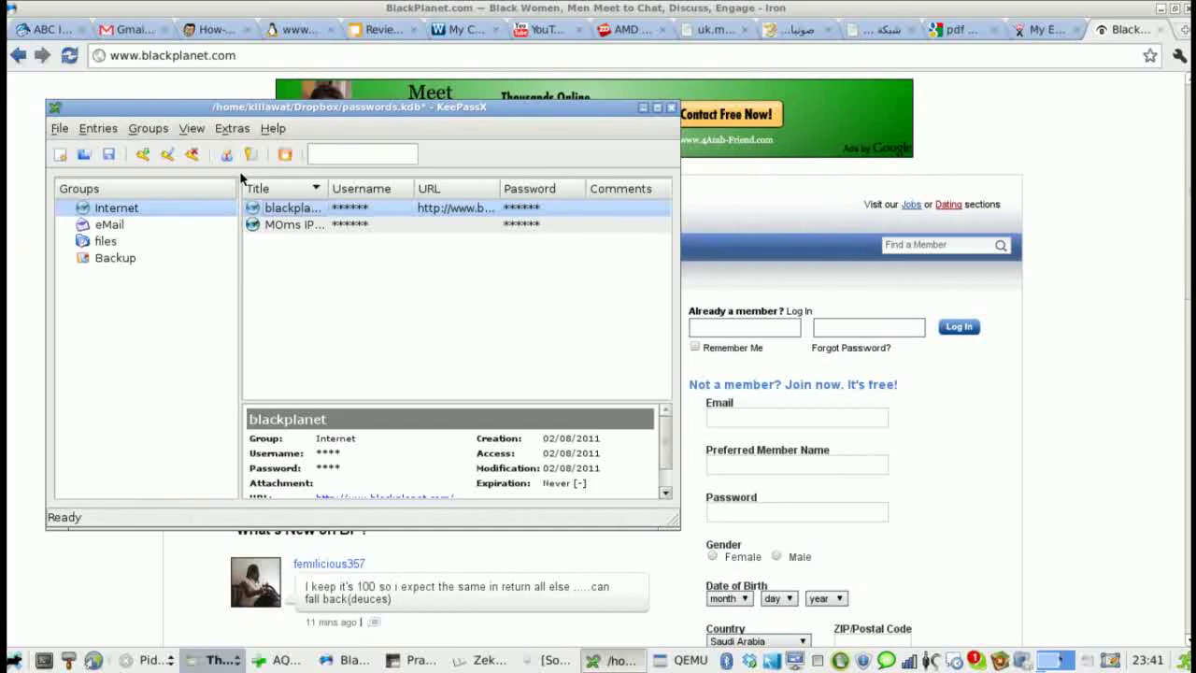
# - Log in to BlackPlanet with the member name and the blackplanet entry's copied password
pyautogui.click(734, 328)
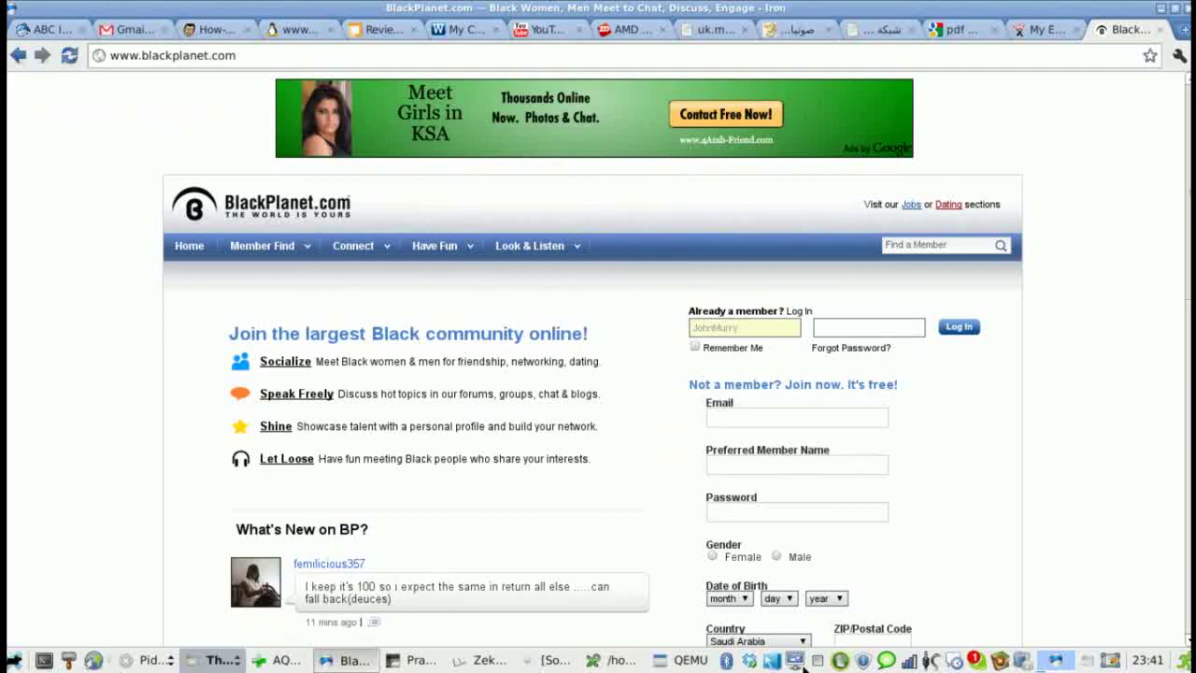
pyautogui.click(614, 661)
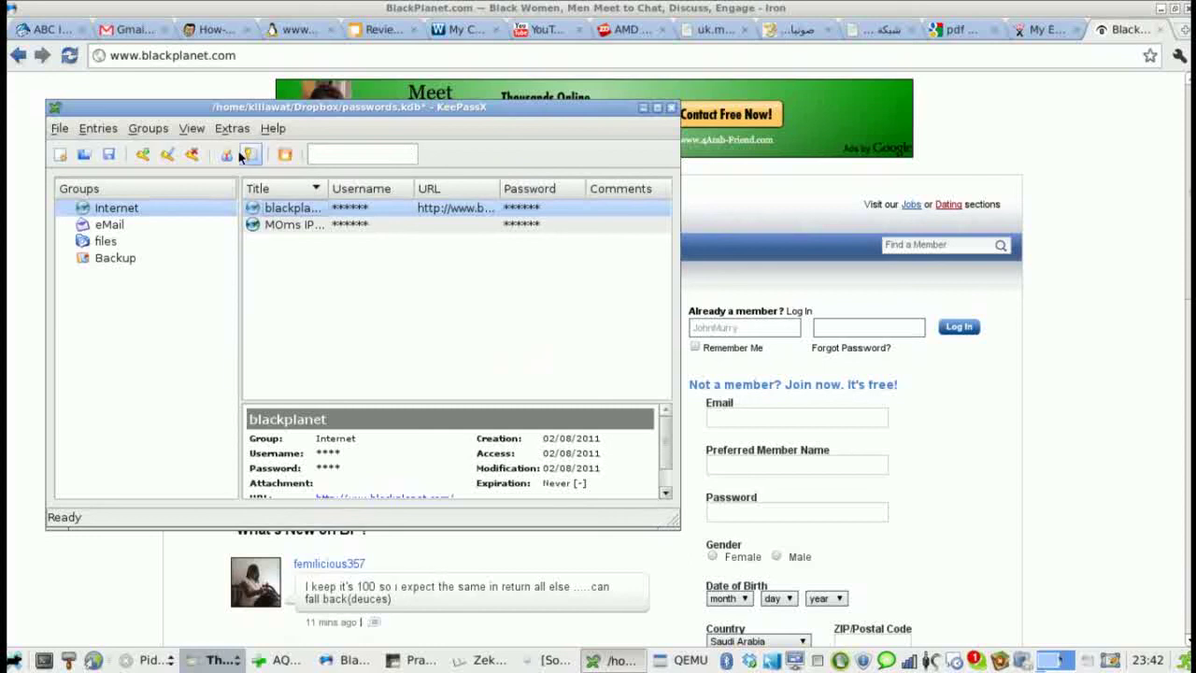
pyautogui.click(849, 332)
pyautogui.hotkey('ctrl', 'v')
pyautogui.click(962, 330)
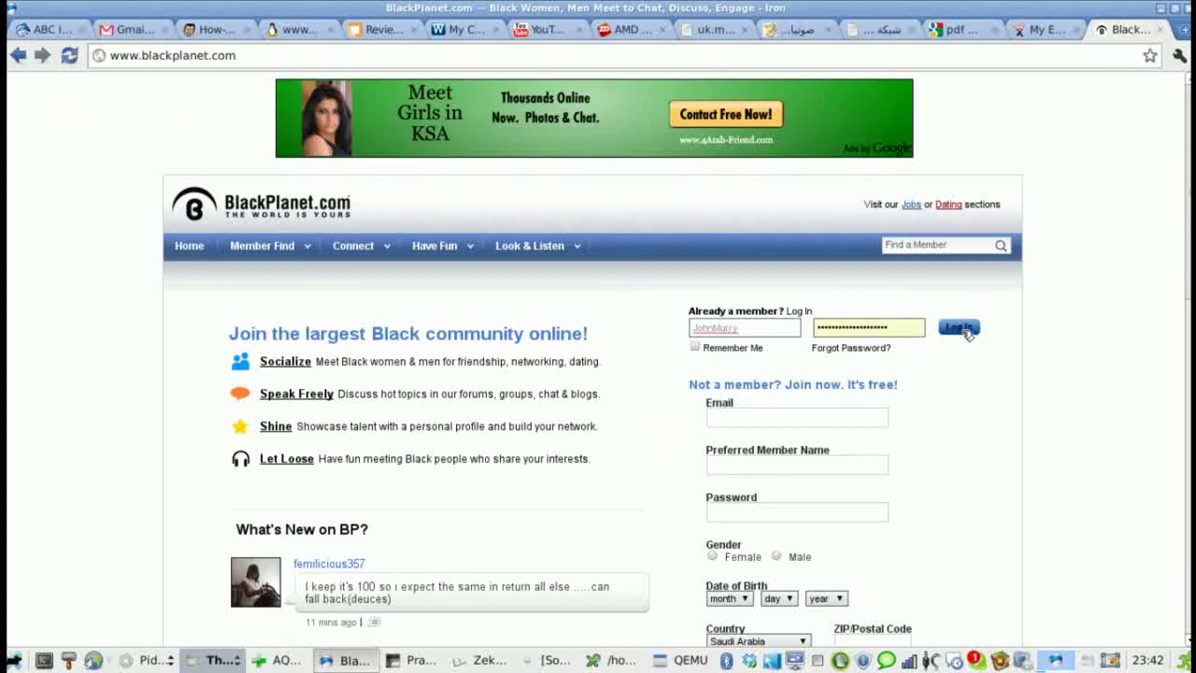